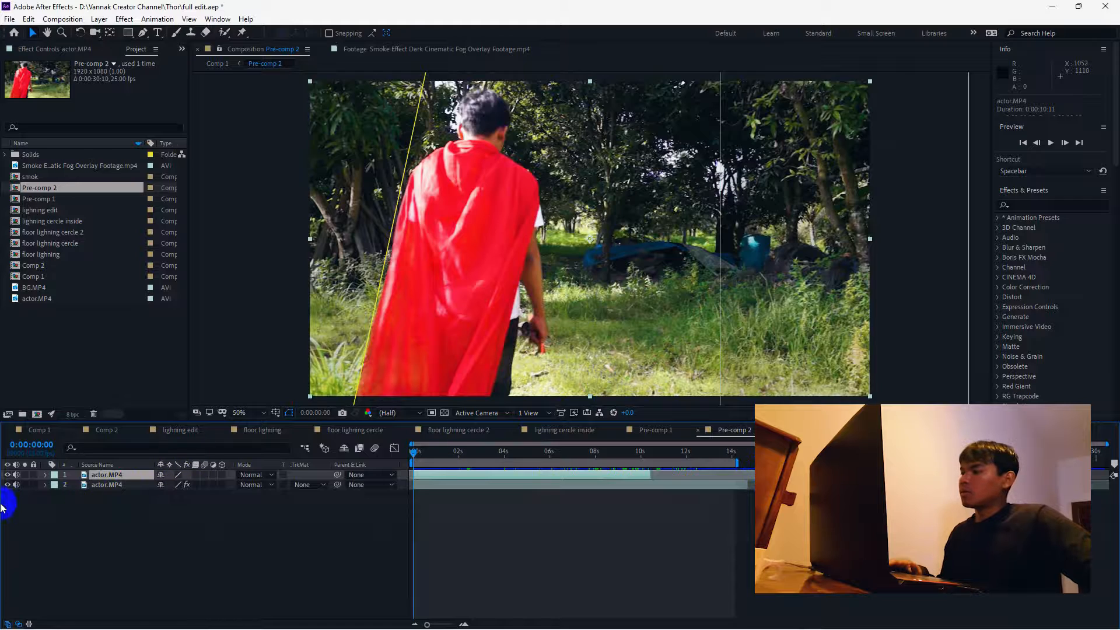
Step: Toggle the visibility of both actor.MP4 layers in Pre-comp 2 and leave only the masked upper layer shown
left_click(7, 475)
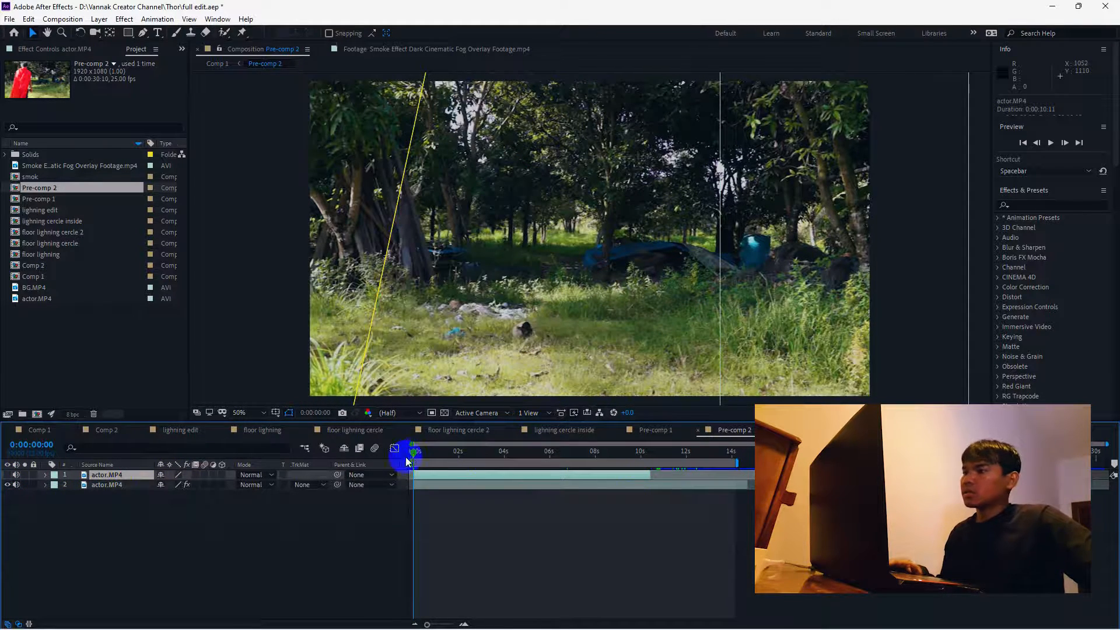
left_click(122, 476)
left_click(8, 475)
left_click(8, 485)
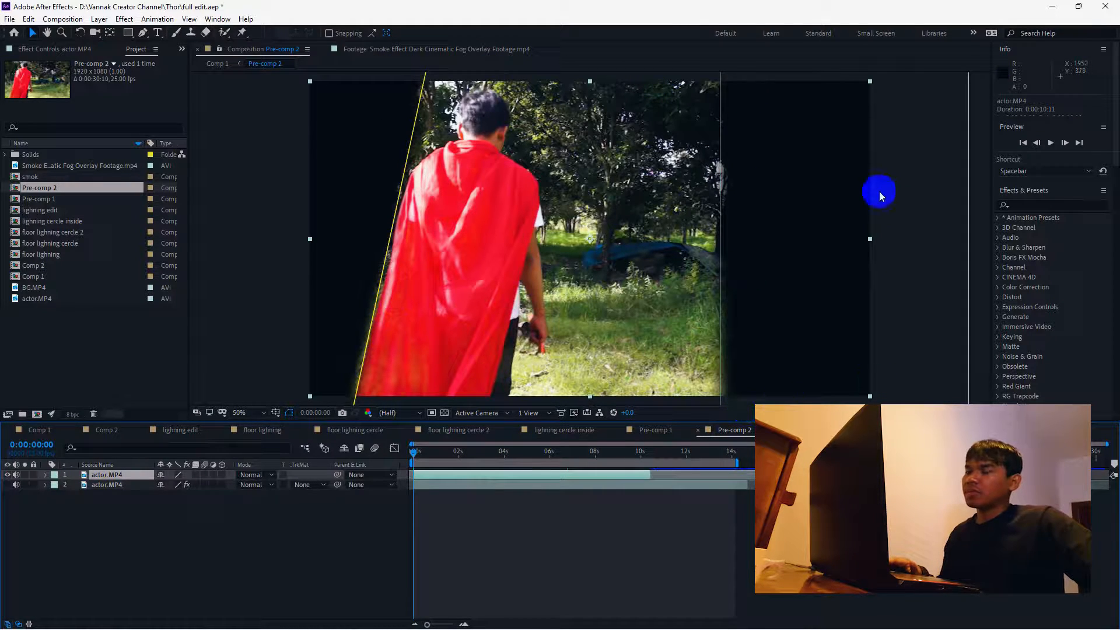
Step: Scrub Pre-comp 2 to about 8:15 and show the lower actor.MP4 layer again to check the masked composite
left_click_drag(422, 454, 609, 465)
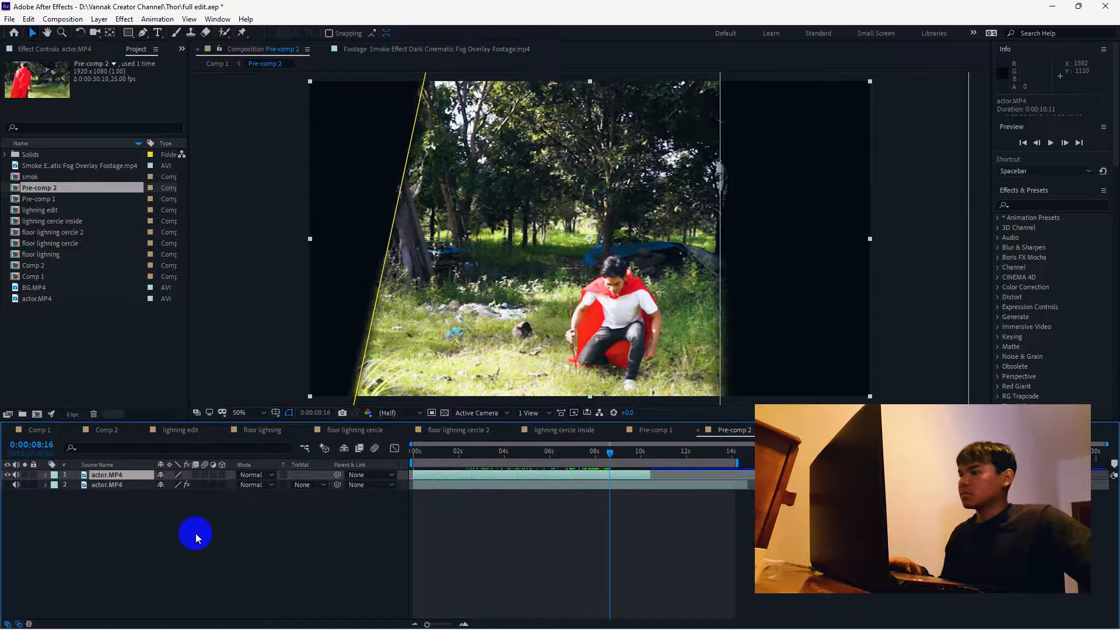
left_click(7, 485)
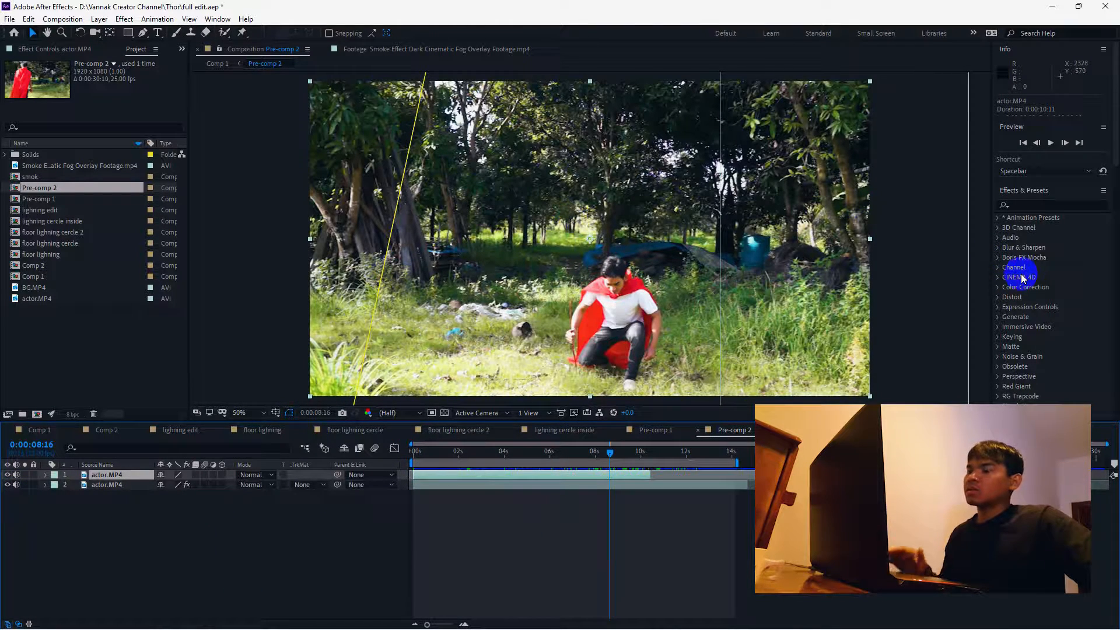
left_click_drag(620, 454, 633, 456)
left_click(569, 554)
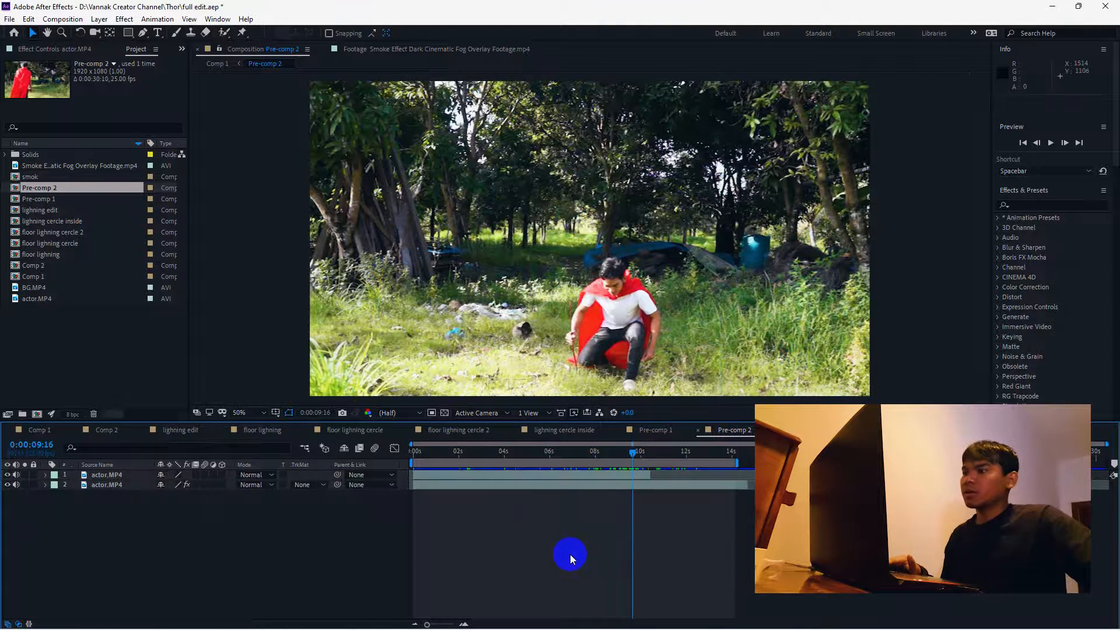
left_click_drag(635, 455, 608, 455)
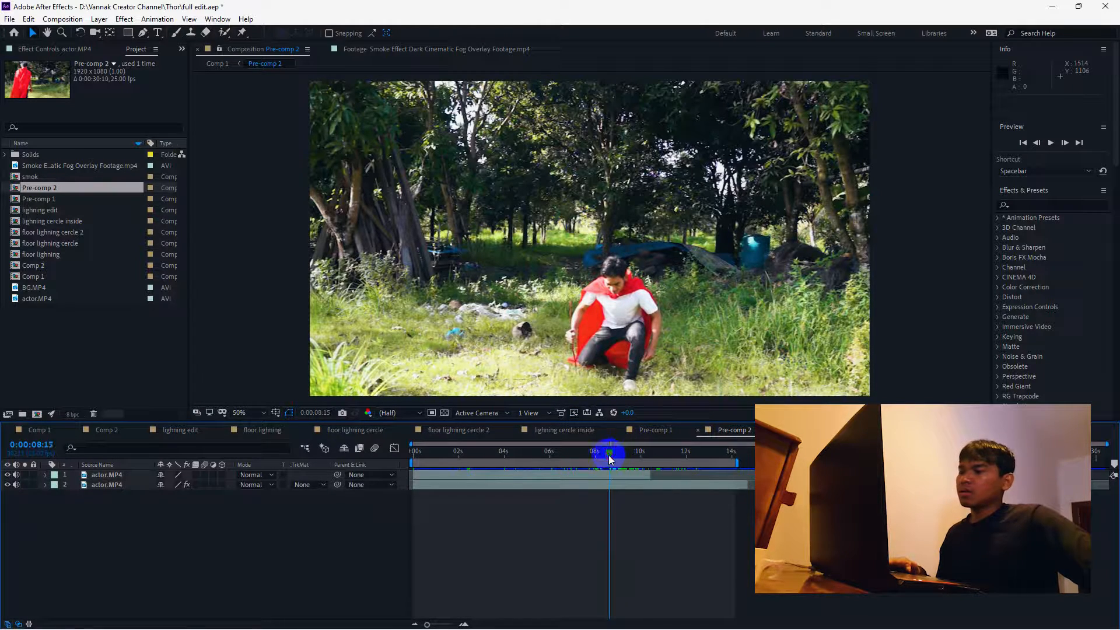
Step: Compare the lower actor.MP4 layer with its Lumetri Color effect turned off and back on
left_click(108, 485)
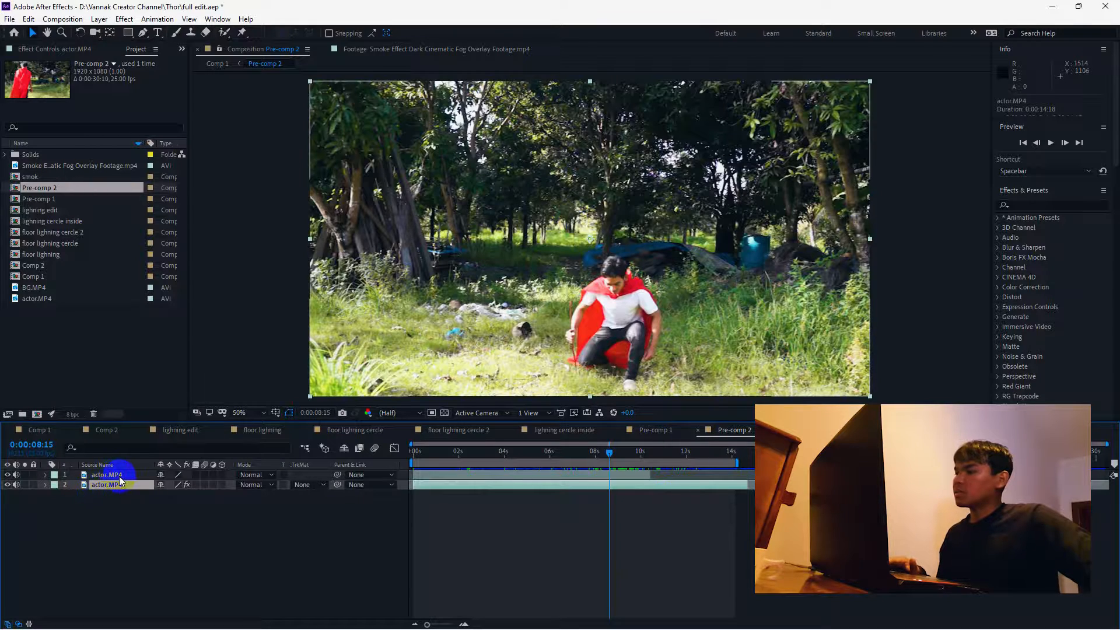
left_click(62, 49)
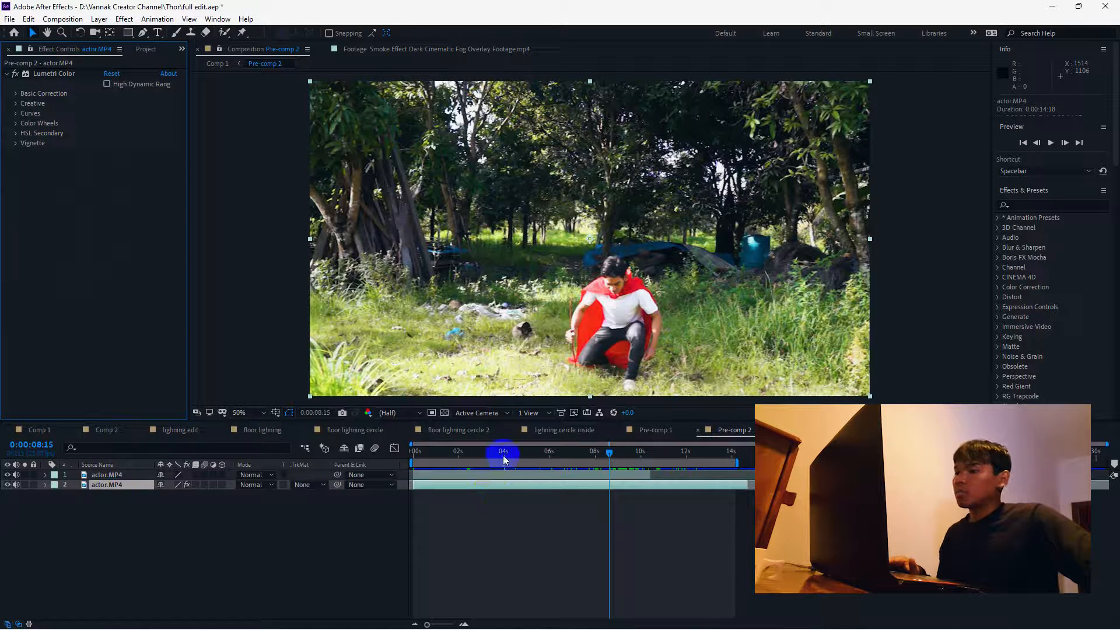
left_click(15, 74)
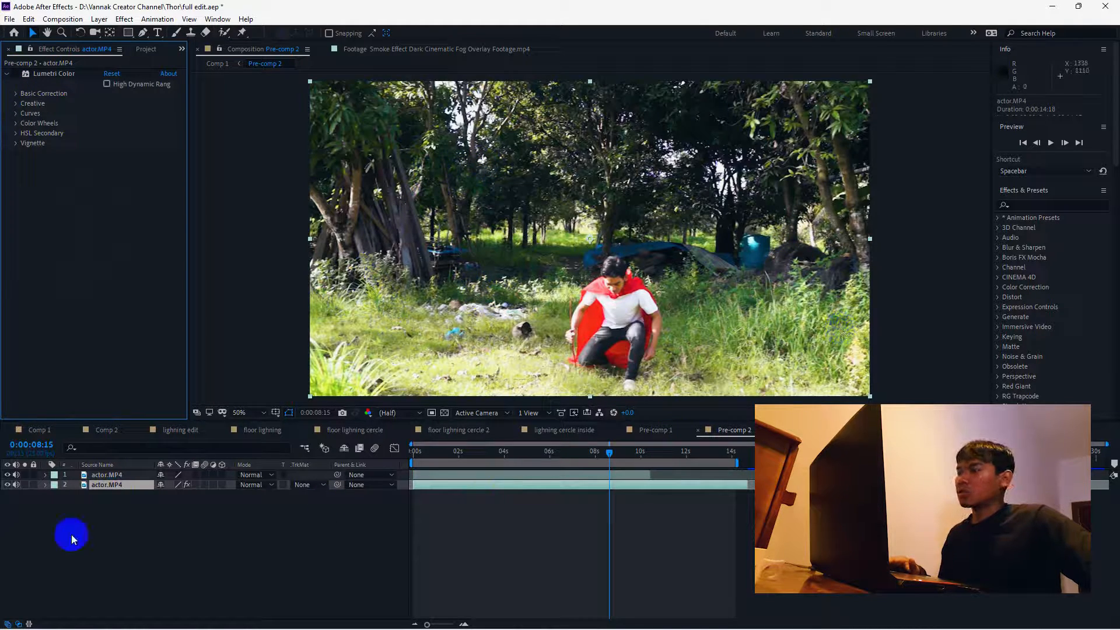
left_click(15, 74)
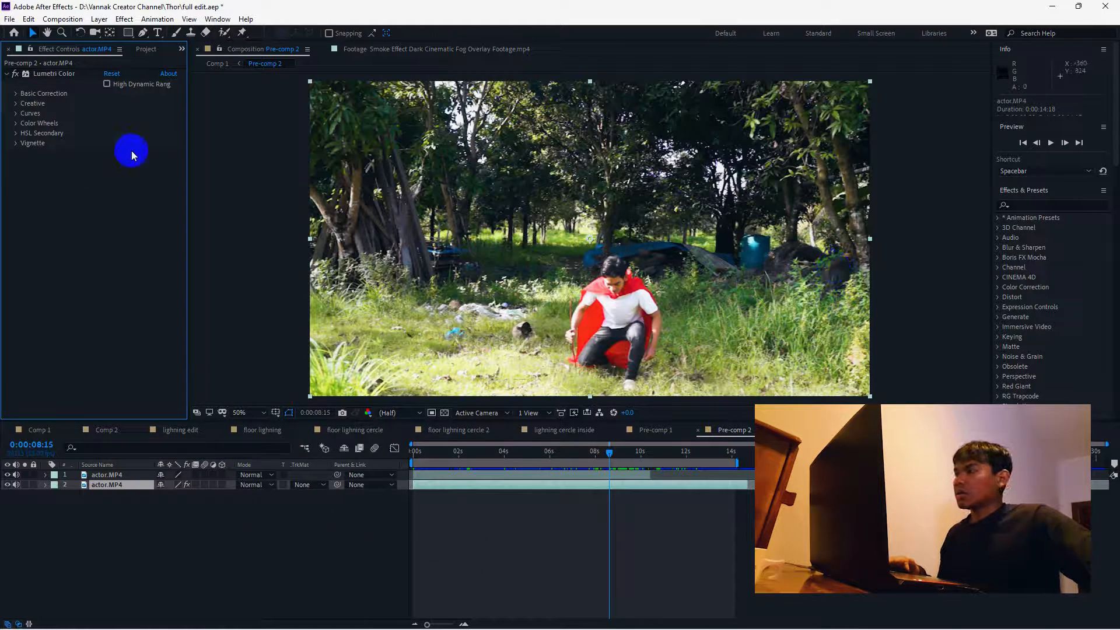
Step: Switch to Comp 1 and compare the scene with the Pre-comp 2 layer hidden and shown
left_click(39, 431)
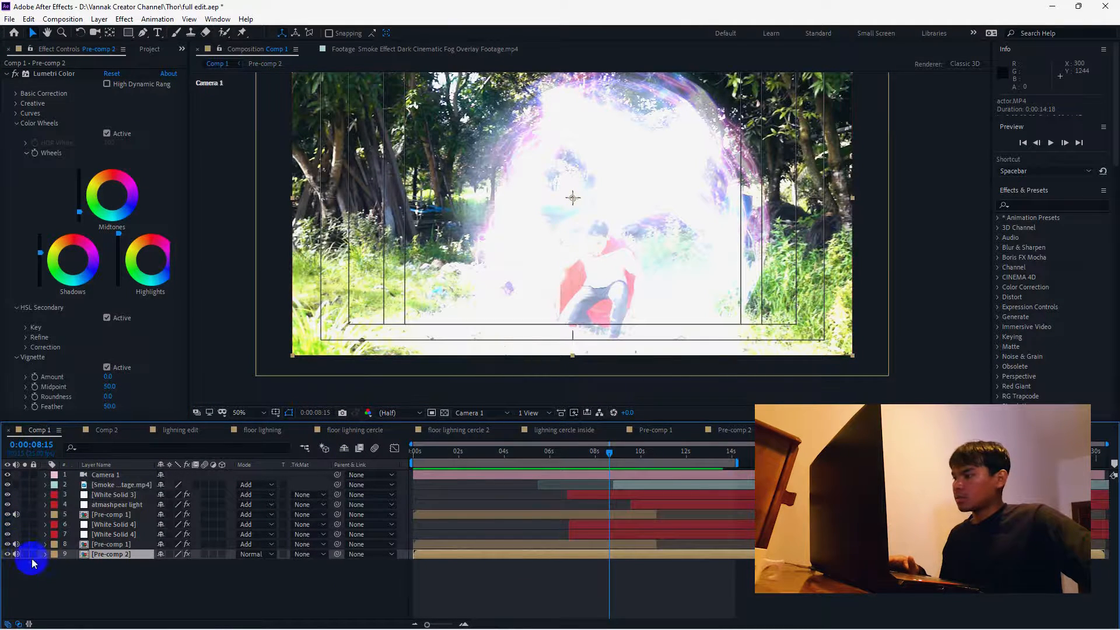
left_click(8, 554)
left_click(8, 555)
left_click(7, 555)
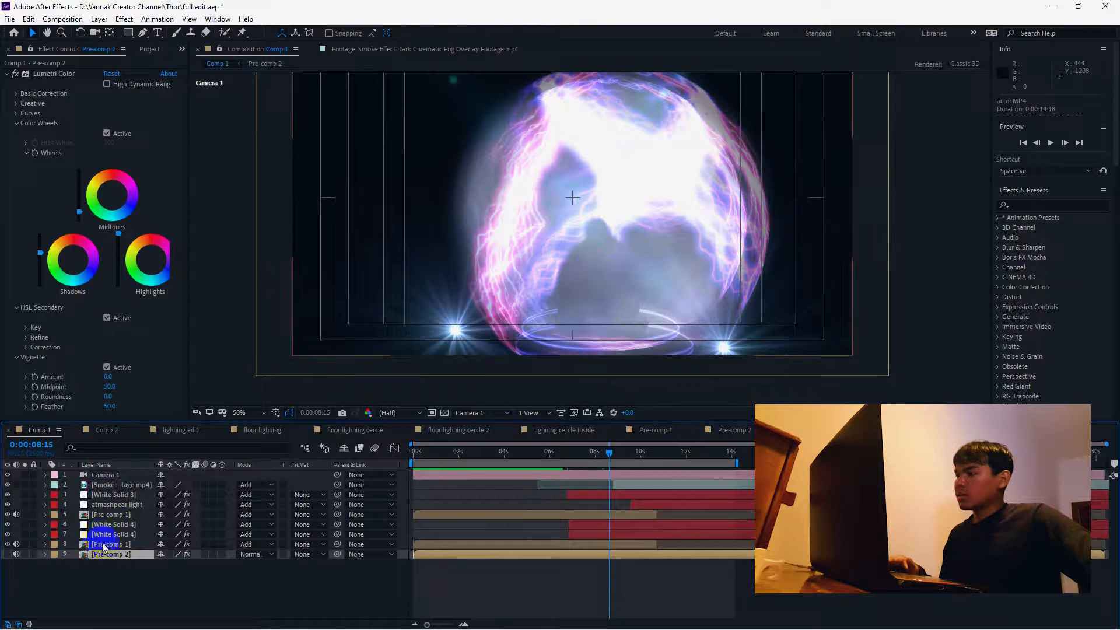
left_click(8, 555)
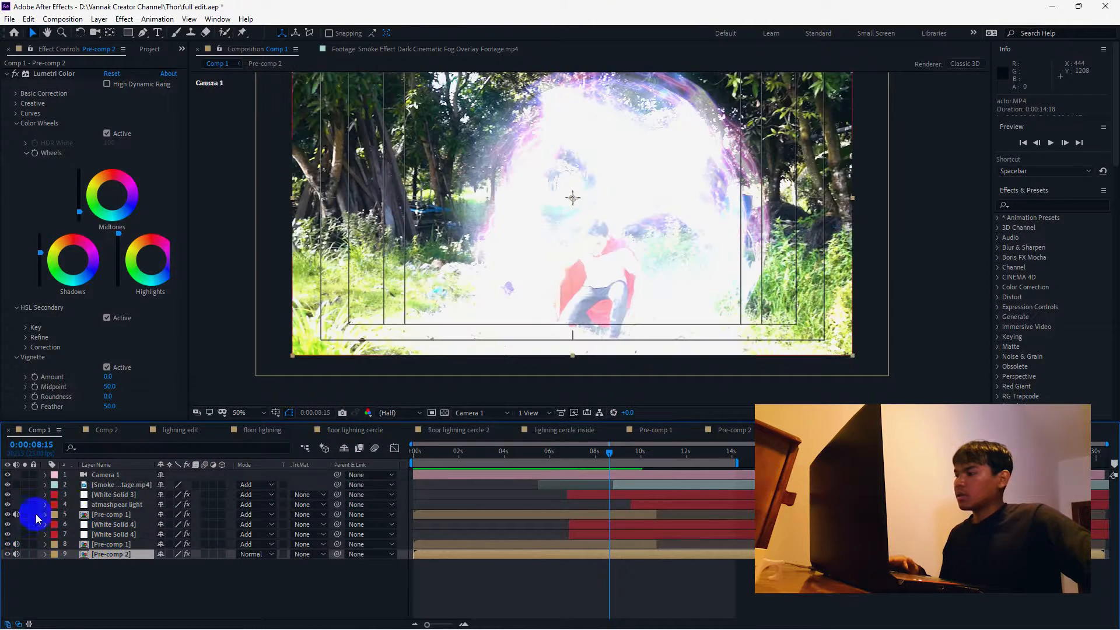
Step: Toggle the visibility of the lower Pre-comp 1 layer in Comp 1 and open its composition
left_click(110, 545)
left_click(8, 545)
left_click(8, 545)
double_click(110, 545)
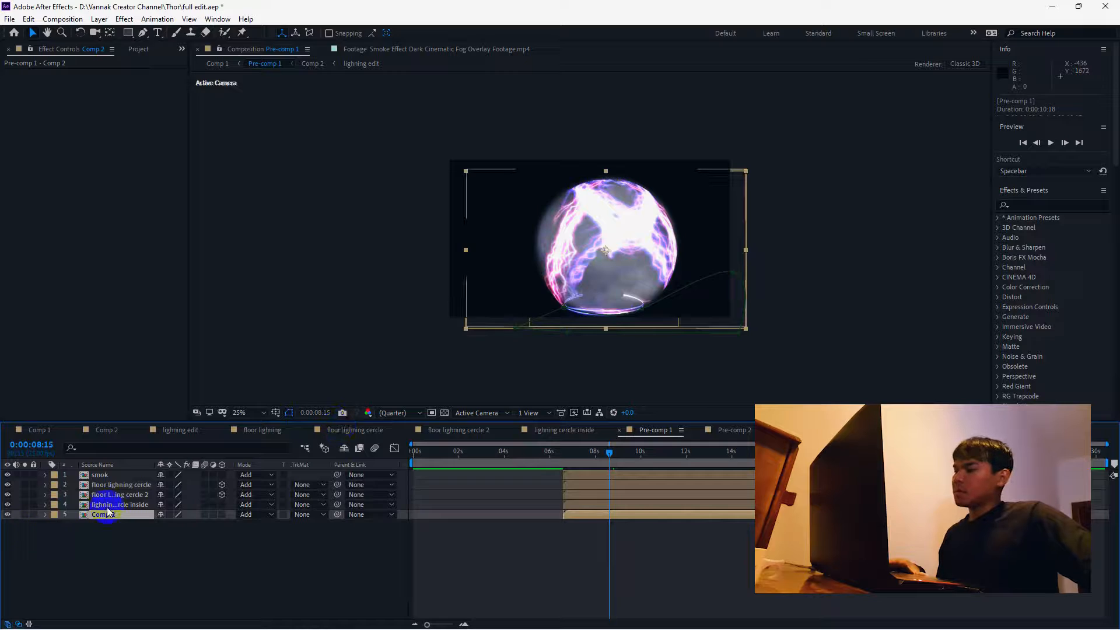
Step: Toggle the visibility of the Comp 2 layer in Pre-comp 1 to examine what it adds to the sphere
left_click(8, 515)
left_click(8, 514)
left_click(8, 515)
left_click(8, 515)
left_click(8, 514)
left_click(7, 512)
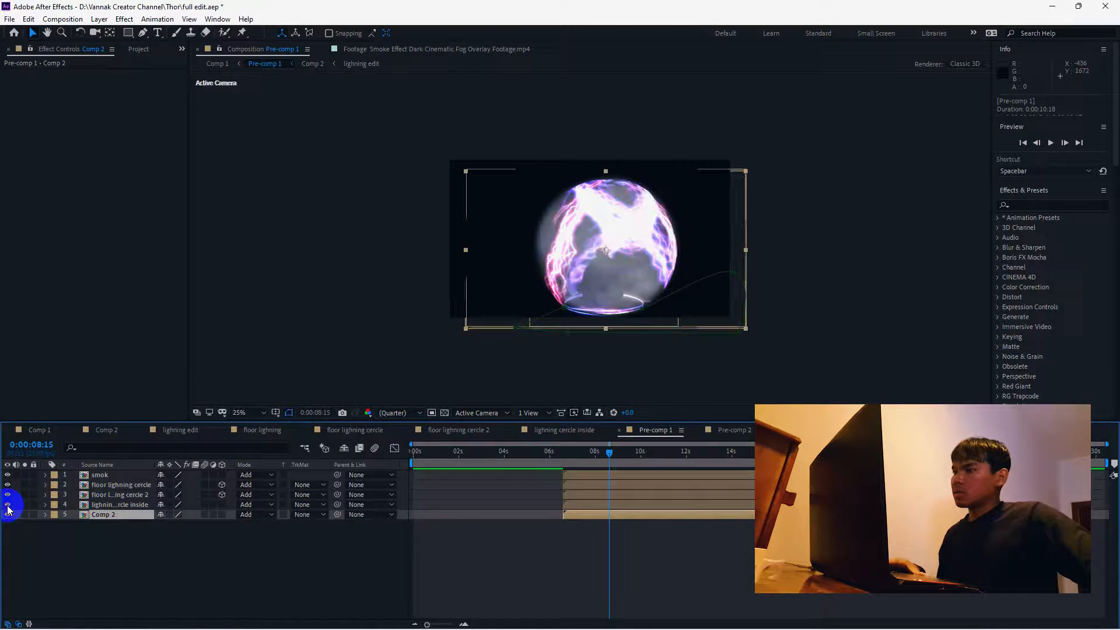
Step: Hide and show the two floor lighning cercle layers and the smok layer to examine each one's contribution
left_click(7, 494)
left_click(8, 495)
left_click(9, 485)
left_click(8, 485)
left_click(8, 475)
left_click(8, 475)
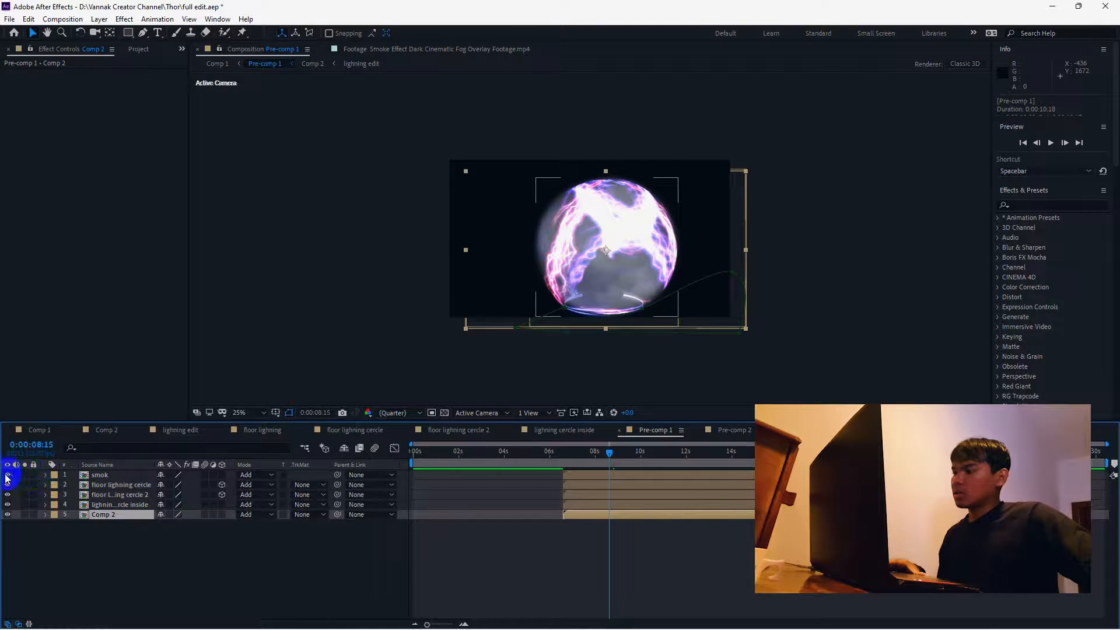
left_click(8, 475)
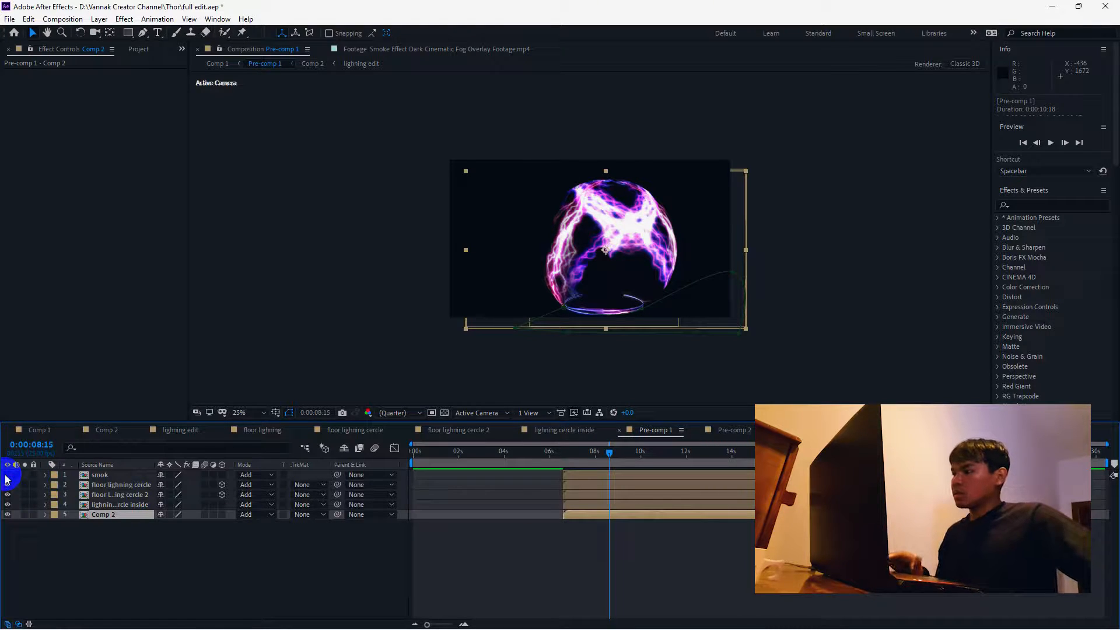
left_click(7, 475)
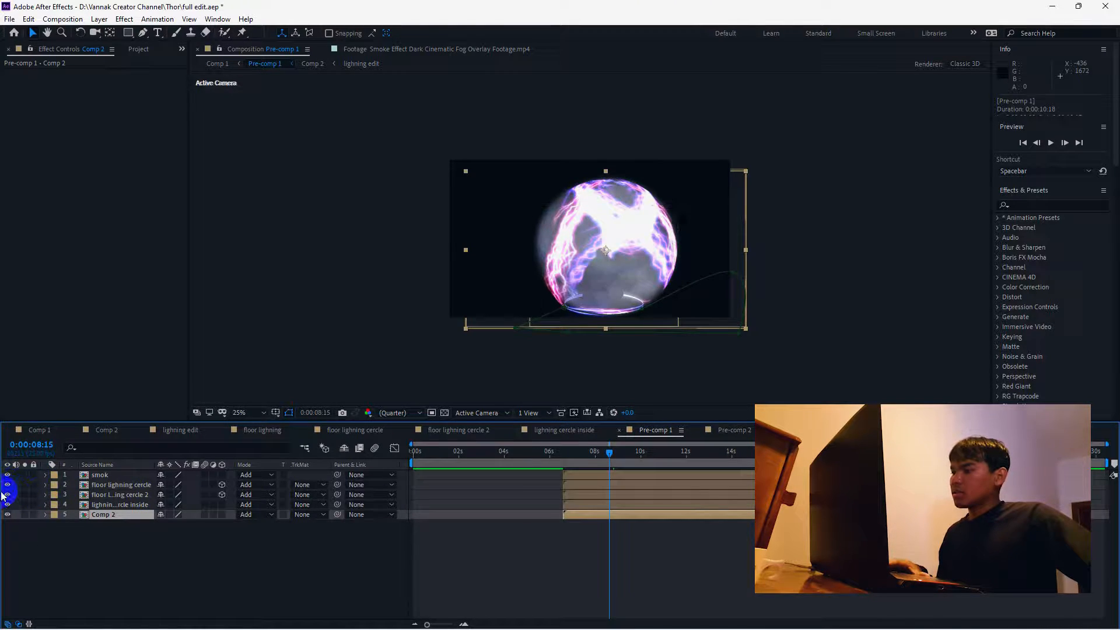
Step: Recheck the two floor lighning cercle layers by toggling them, and inspect the sphere's lightning up close
left_click(8, 485)
left_click(8, 485)
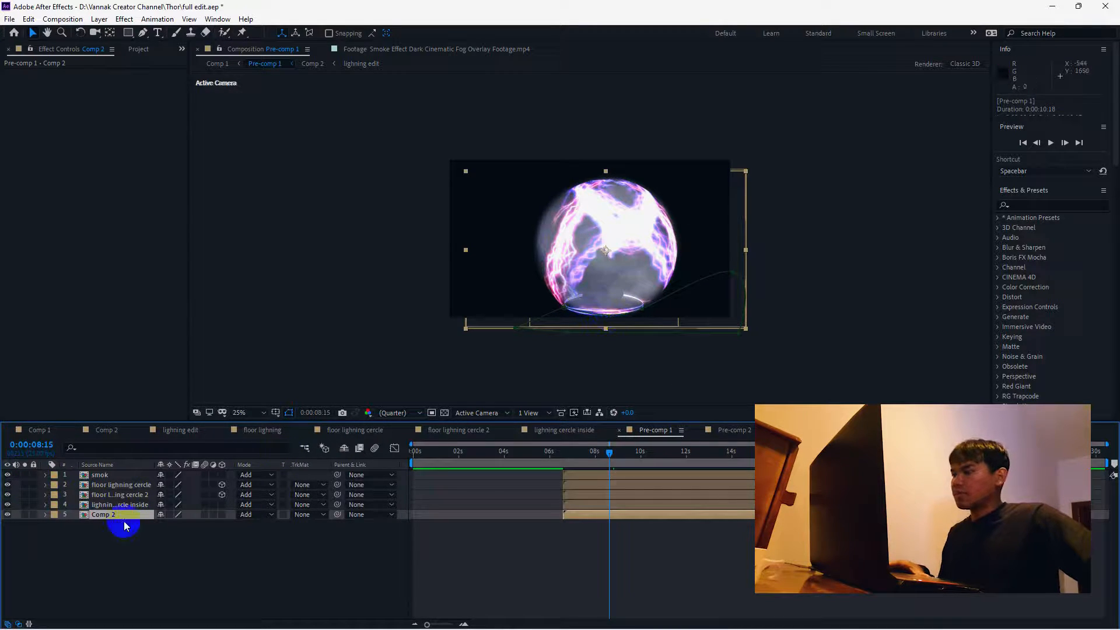
left_click(8, 494)
left_click(7, 494)
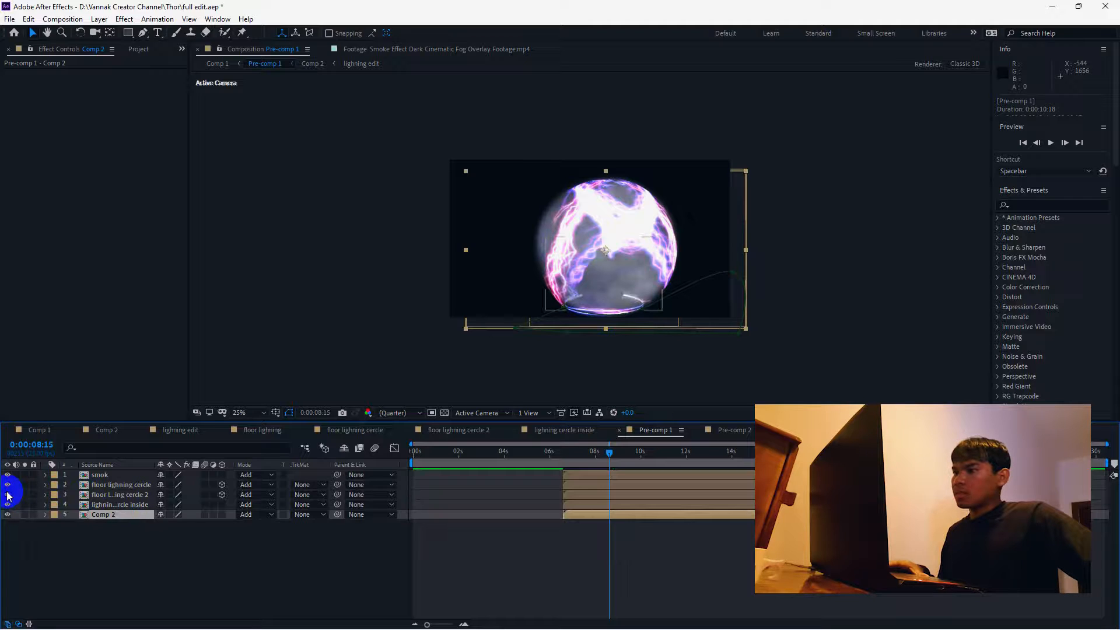
scroll(625, 280, "up", 4)
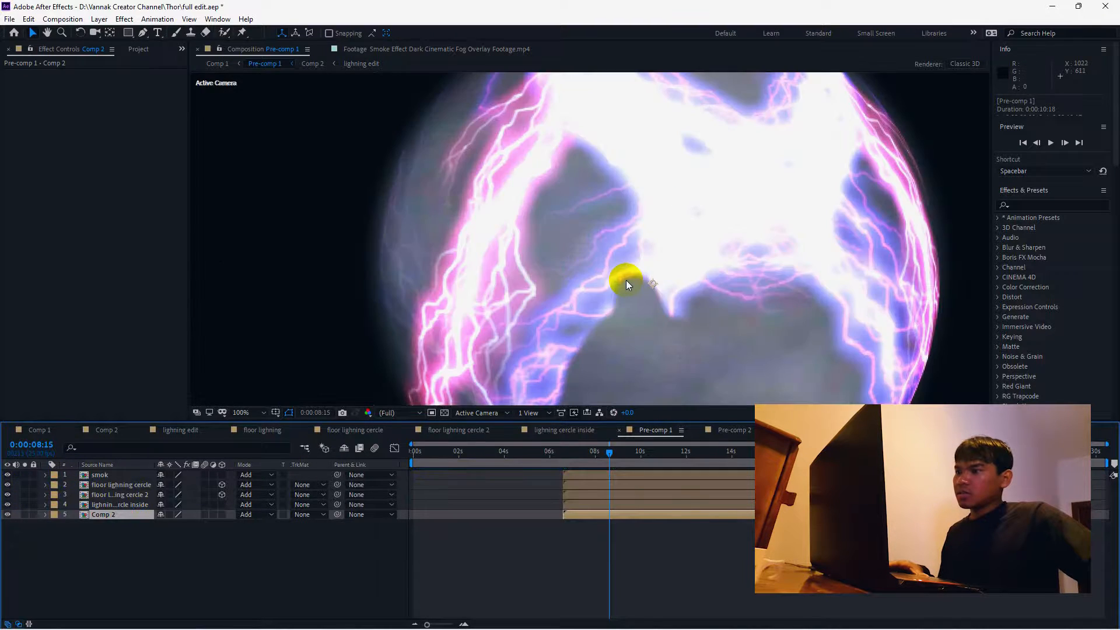
scroll(642, 300, "down", 3)
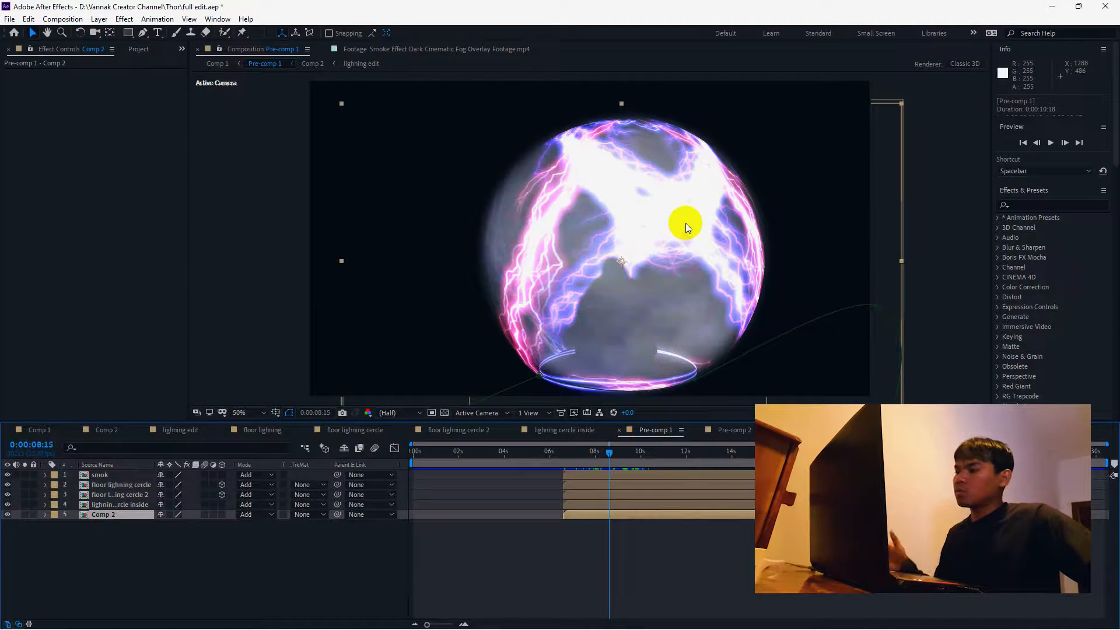
Step: Toggle the visibility of the lighning cercle inside layer and open its composition
left_click(56, 512)
left_click(7, 504)
left_click(8, 505)
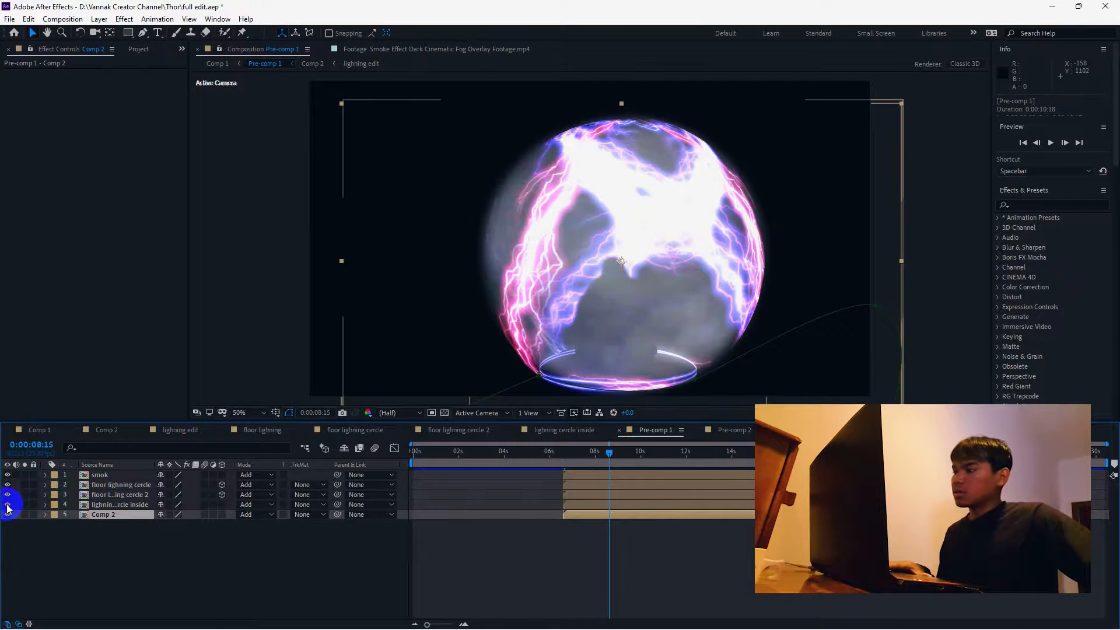
left_click(120, 504)
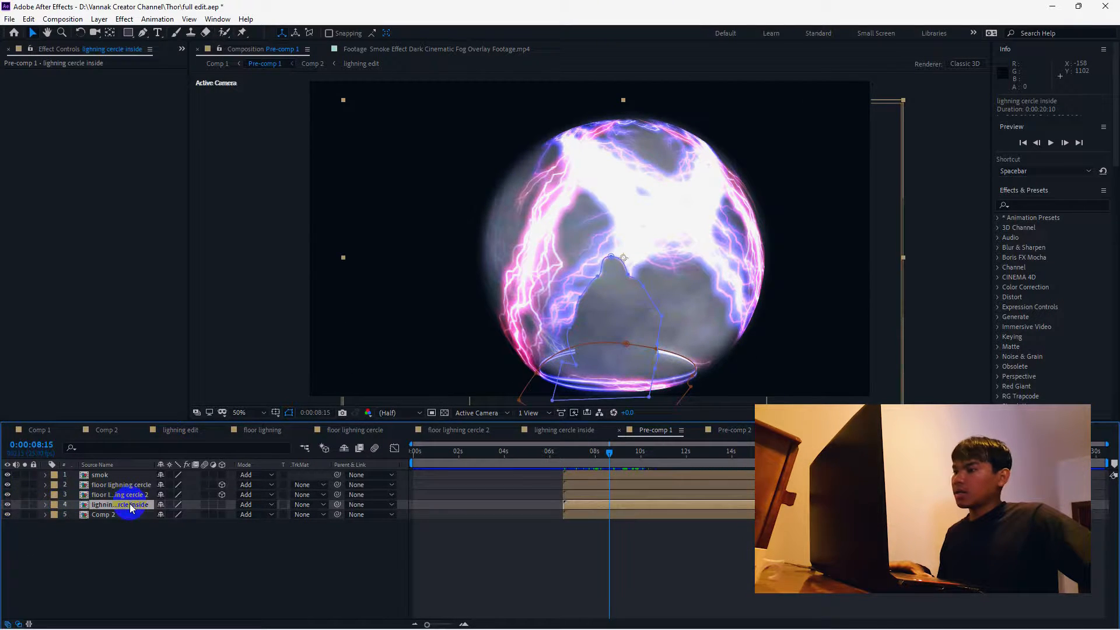
left_click(126, 499)
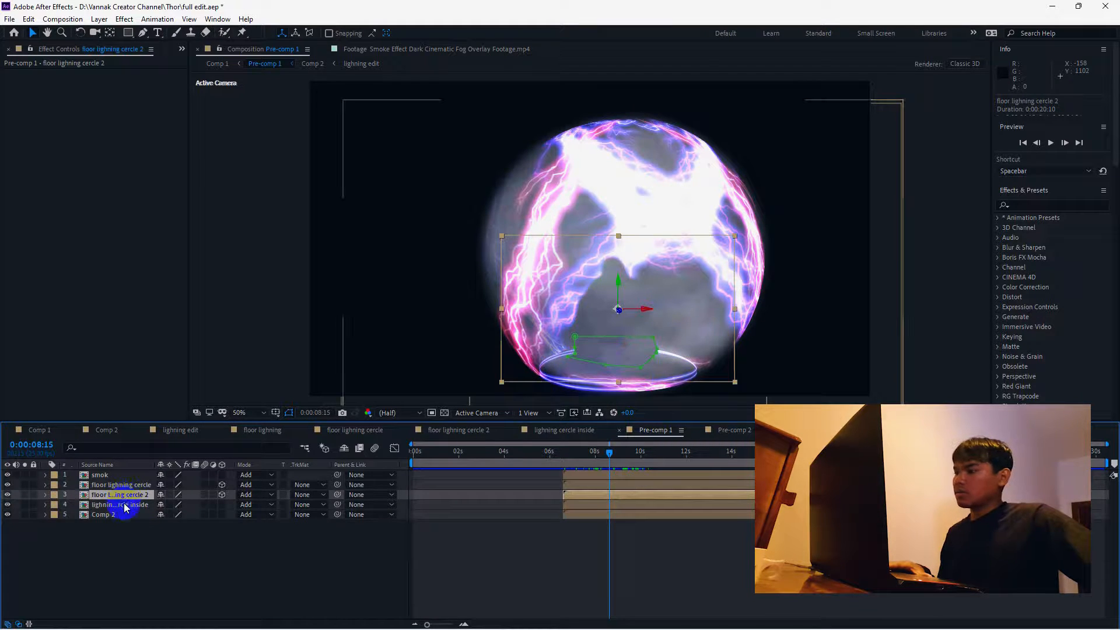
left_click(126, 505)
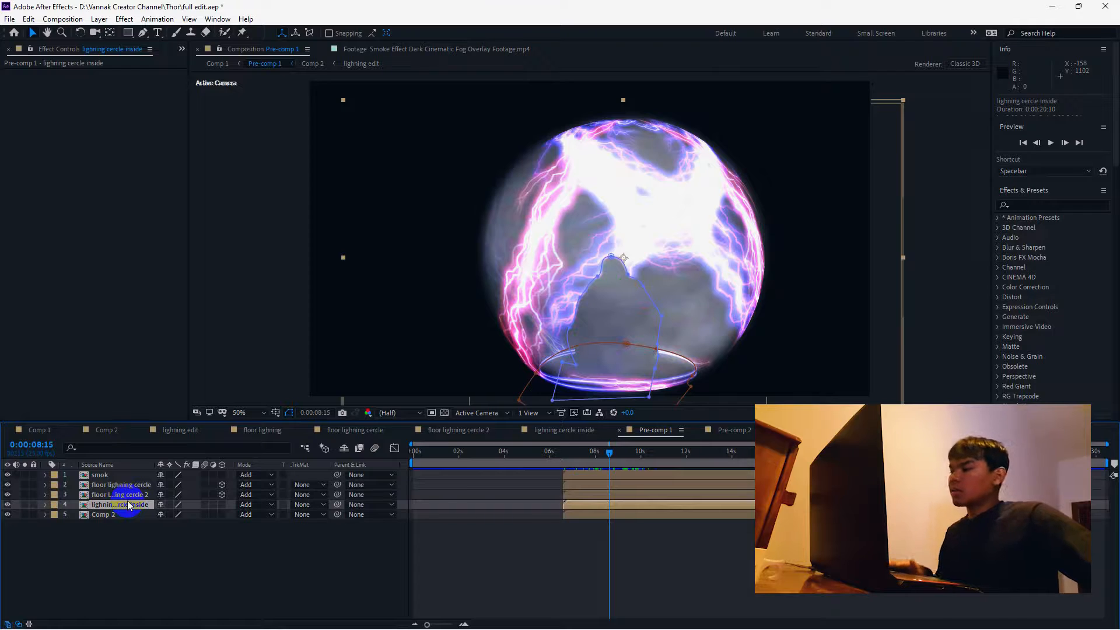
double_click(130, 505)
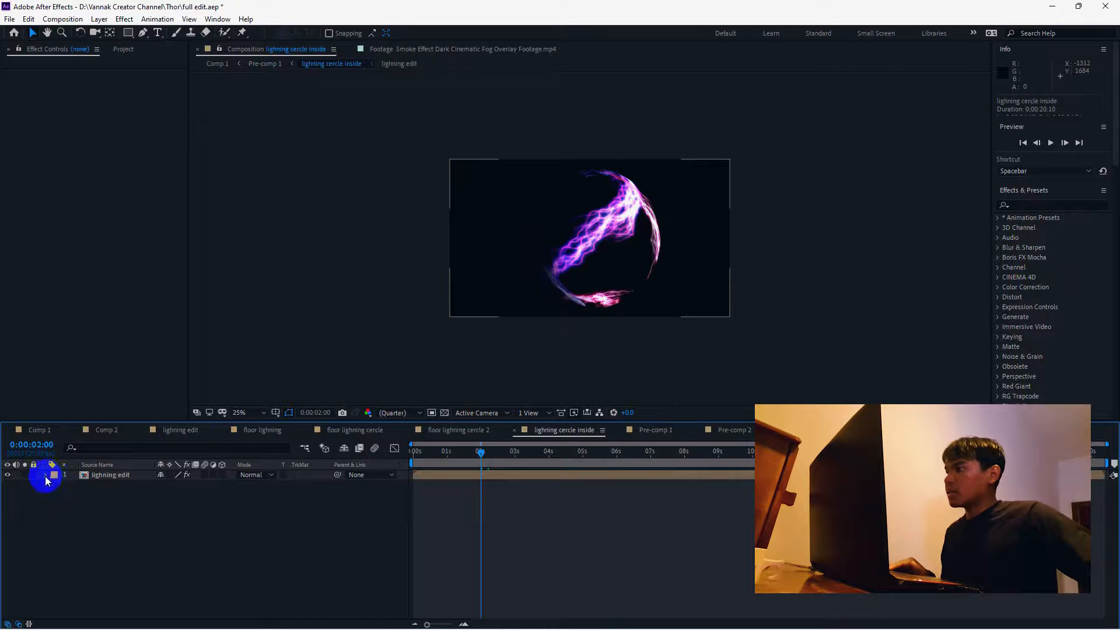
Step: Compare the lighning edit layer with its CC Sphere effect turned off and back on
left_click(108, 475)
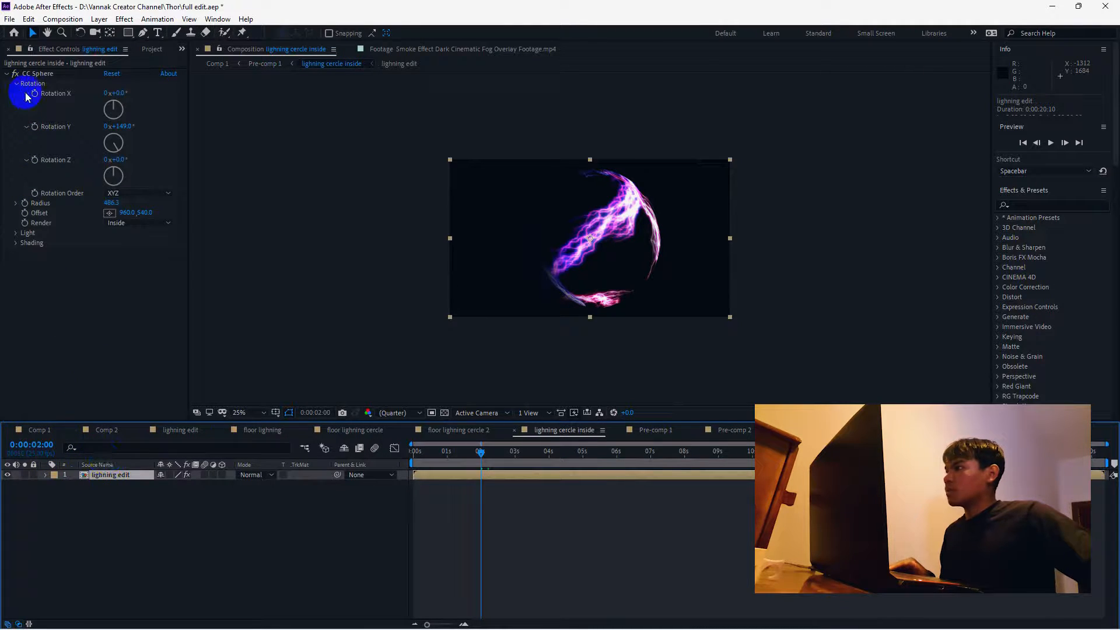
left_click(15, 74)
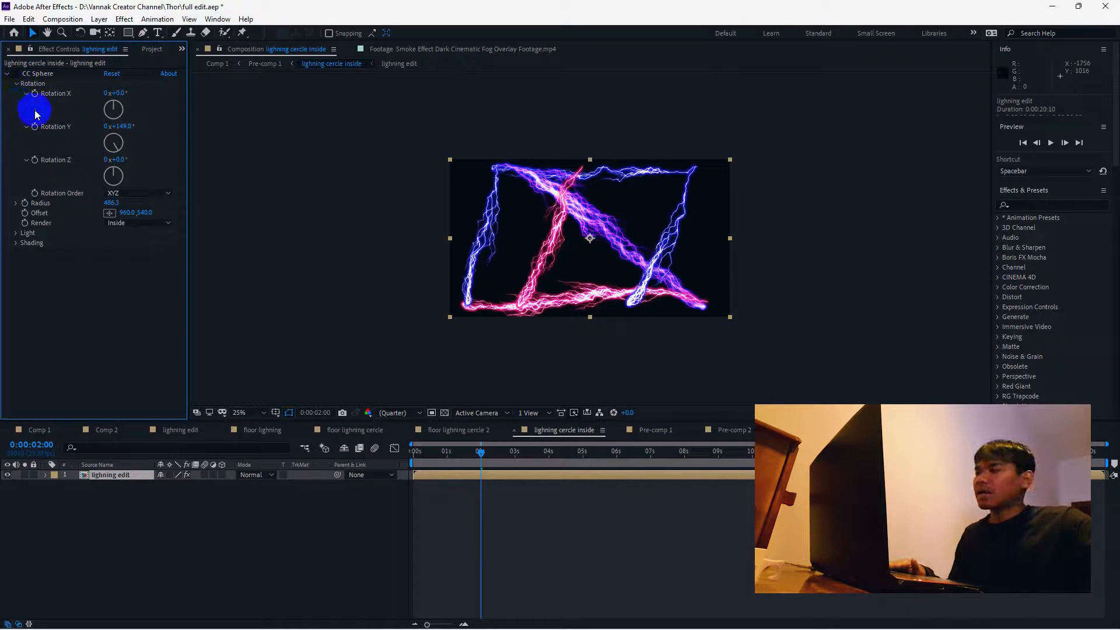
left_click(16, 73)
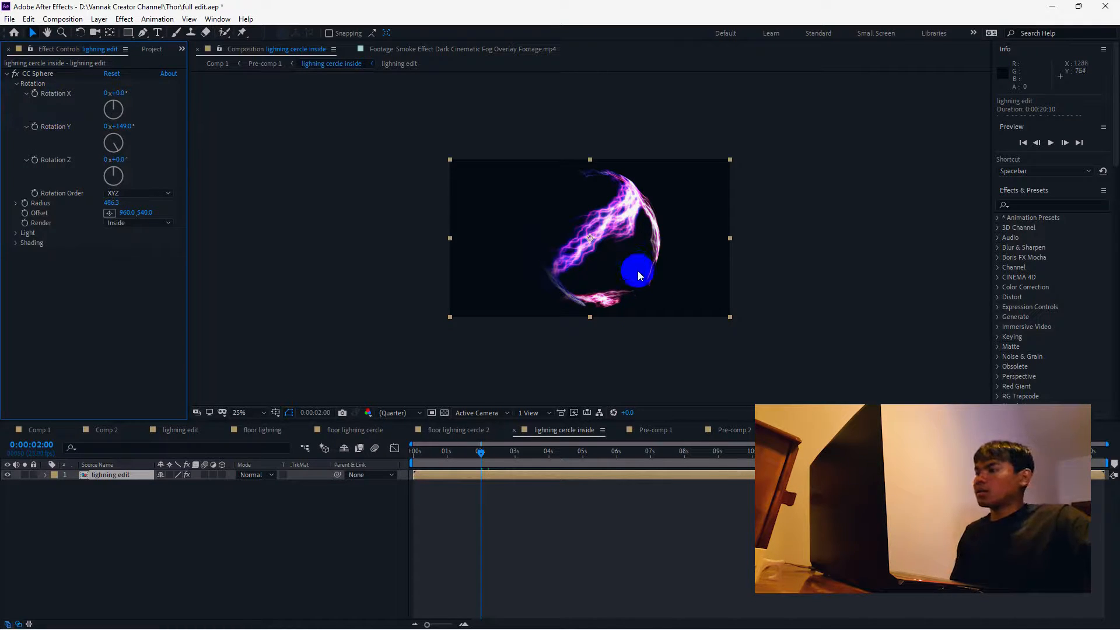
Step: Open the lighning edit composition, select all its White Solid 1 layers to review them, and clear the selection
double_click(136, 477)
left_click_drag(116, 548, 107, 475)
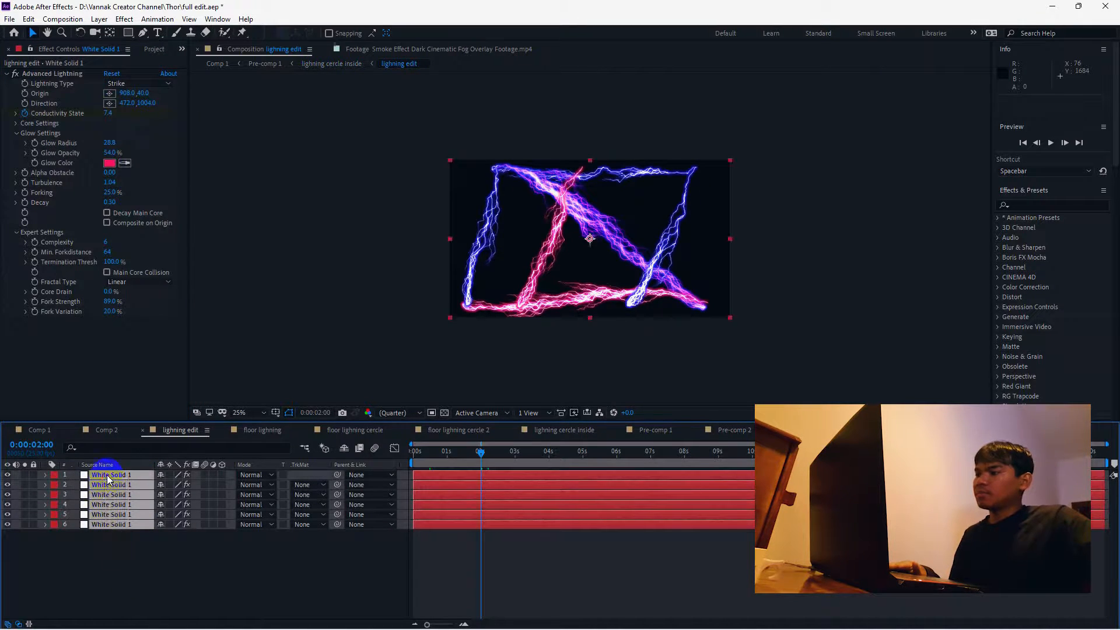
left_click(110, 568)
left_click_drag(124, 546, 127, 475)
left_click(131, 580)
Step: Toggle the visibility of White Solid 1 layers 6, 5 and 4 in turn to identify each lightning strike
left_click(7, 524)
left_click(8, 524)
left_click(8, 514)
left_click(8, 515)
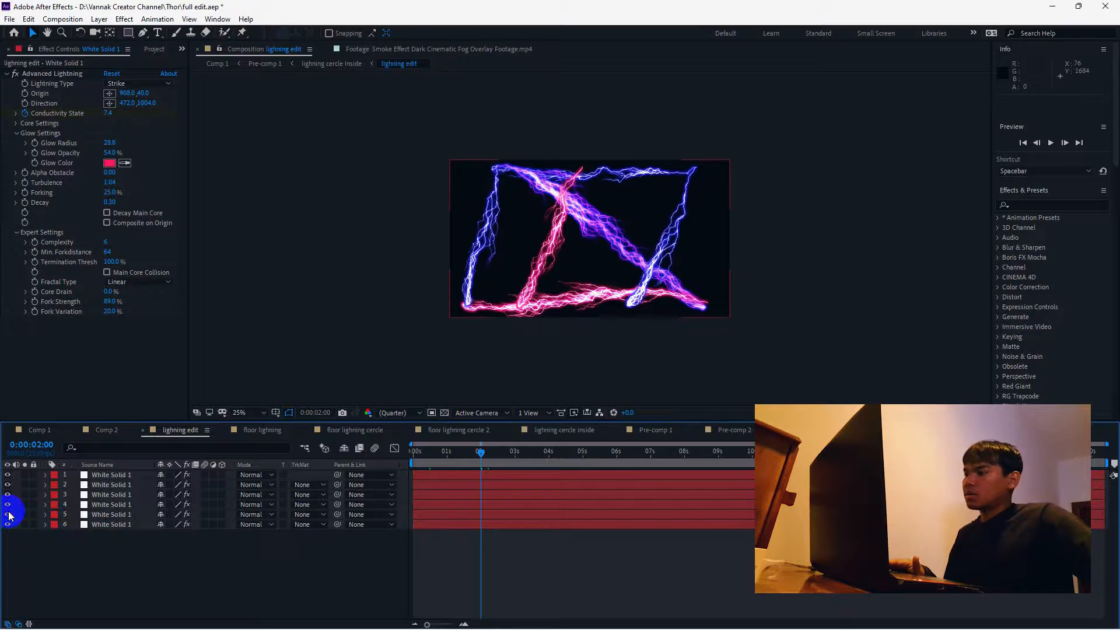
left_click(7, 505)
left_click(7, 504)
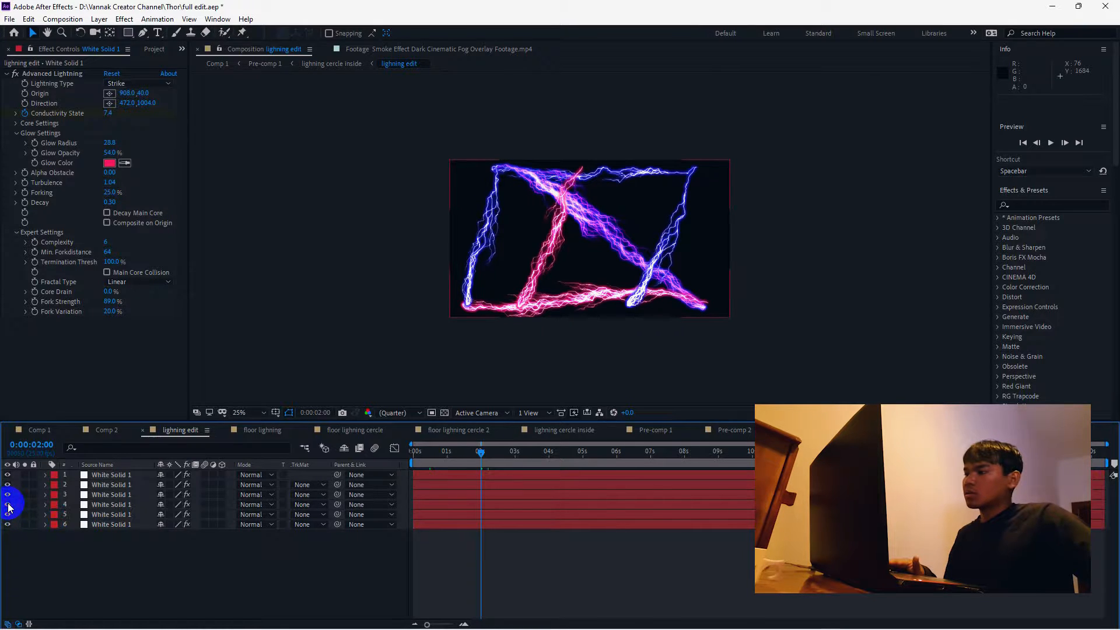
Step: Create a new white solid directly above the bottom White Solid 1 layer in the lighning edit composition
left_click(117, 525)
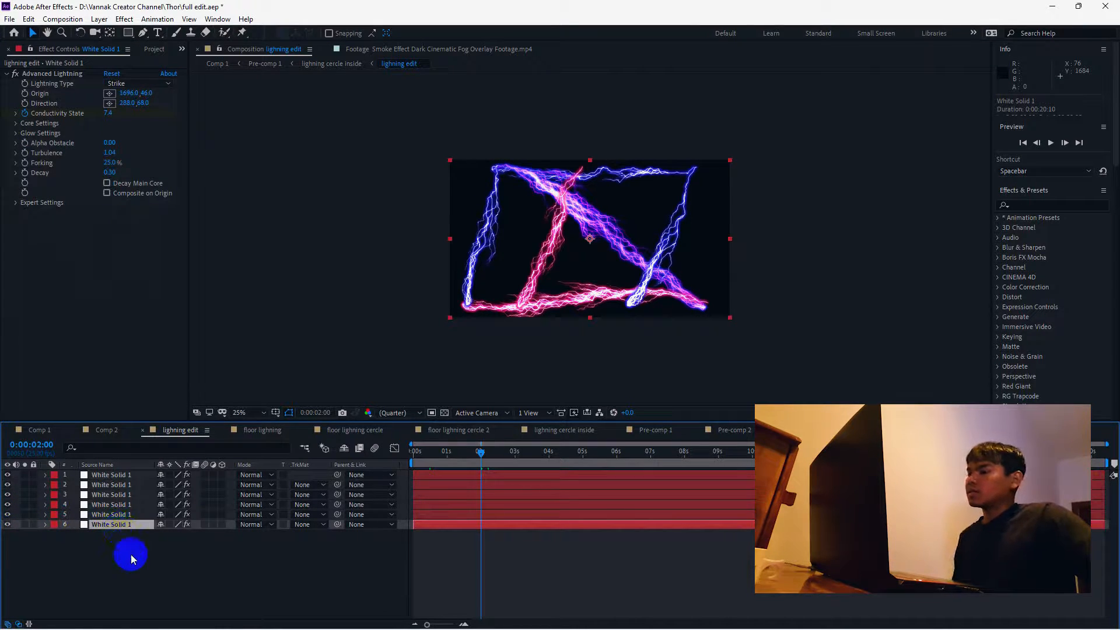
right_click(89, 565)
mouse_move(155, 430)
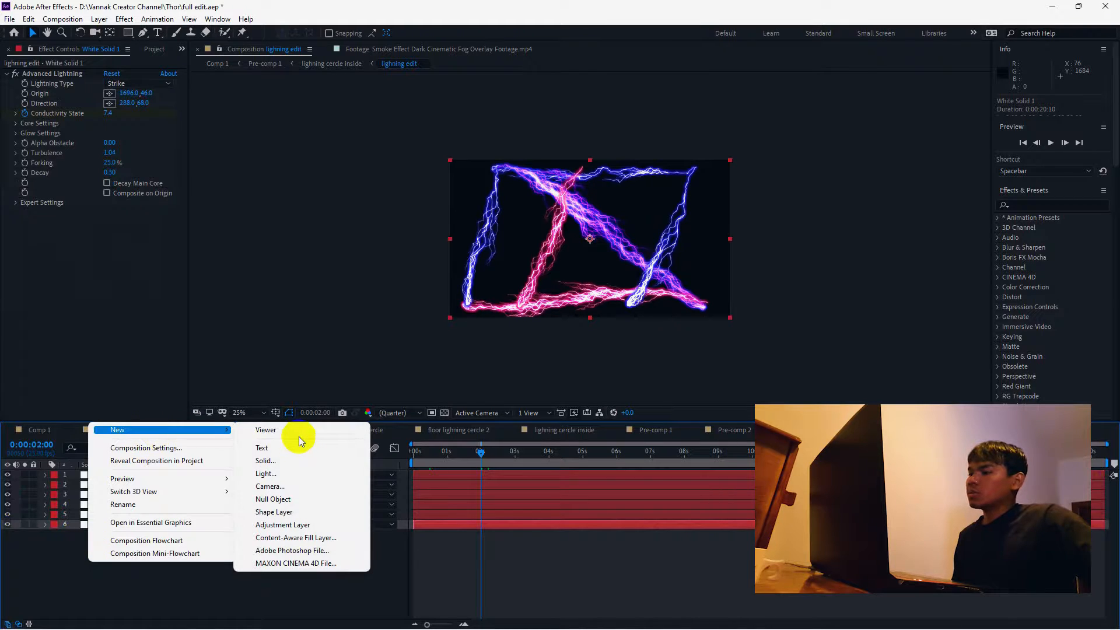
left_click(265, 461)
left_click(604, 418)
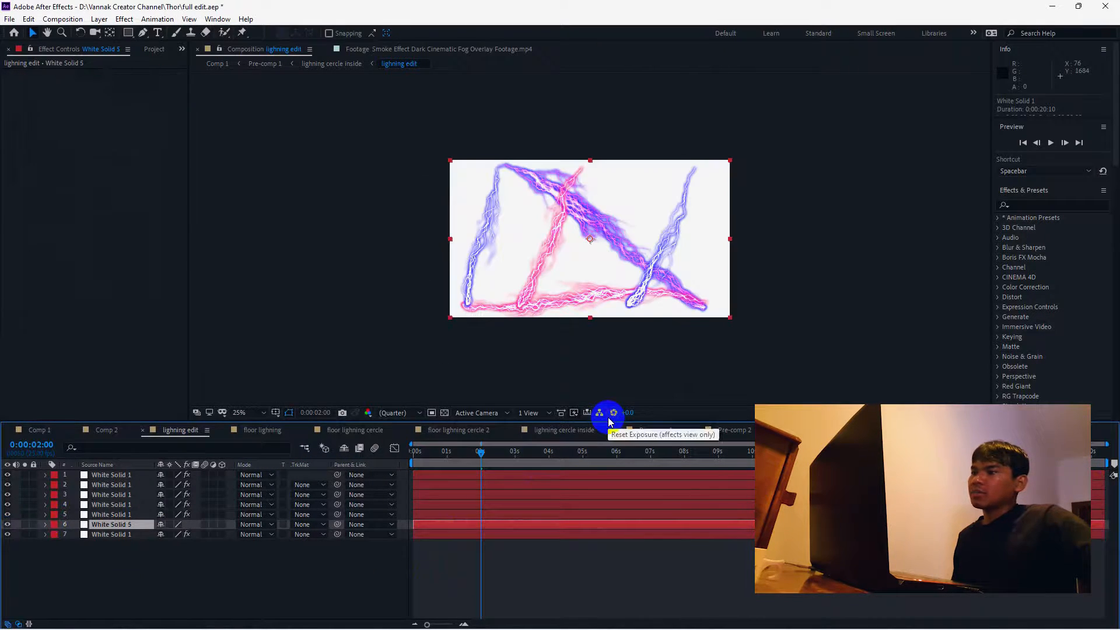
Step: Search the effects for "advan", try applying Advanced Lightning to the bottom White Solid 1 layer, and undo it
left_click(1054, 205)
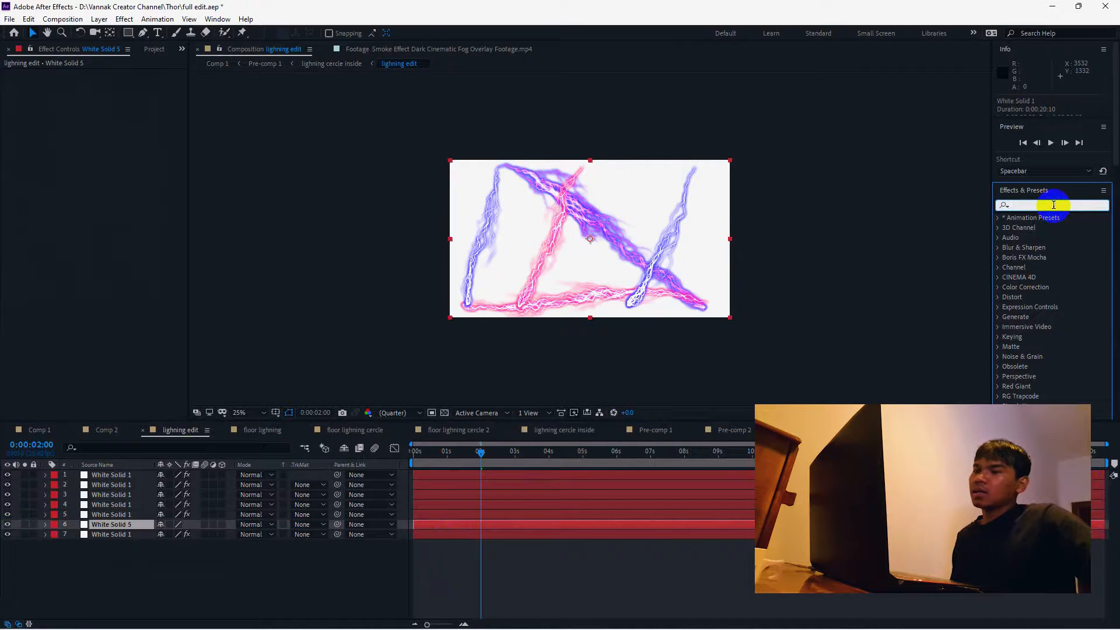
type("ad")
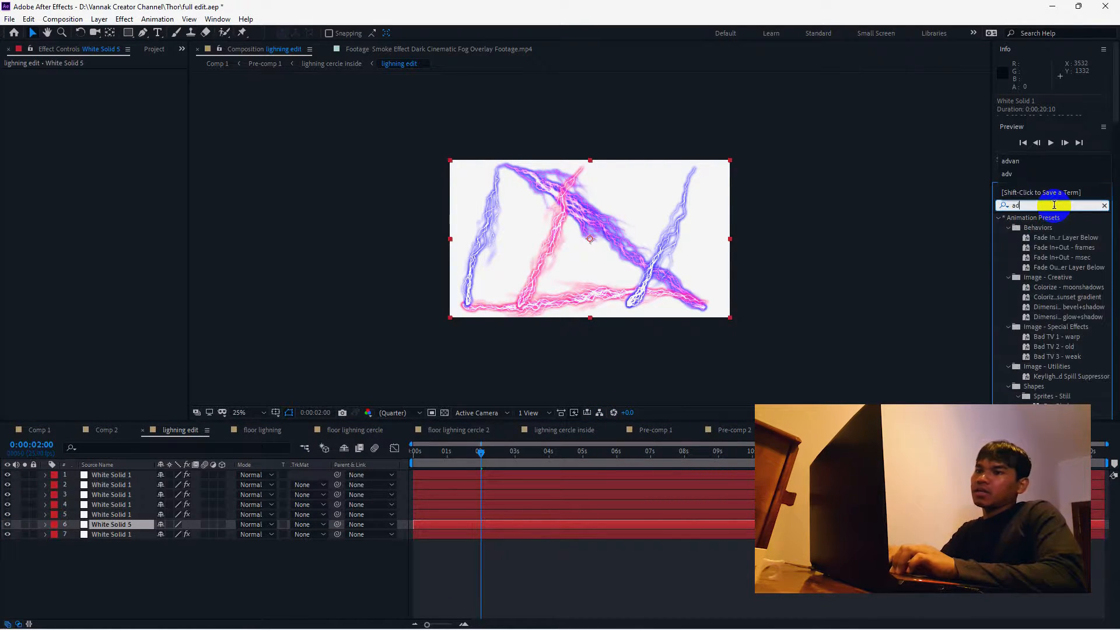
type("van")
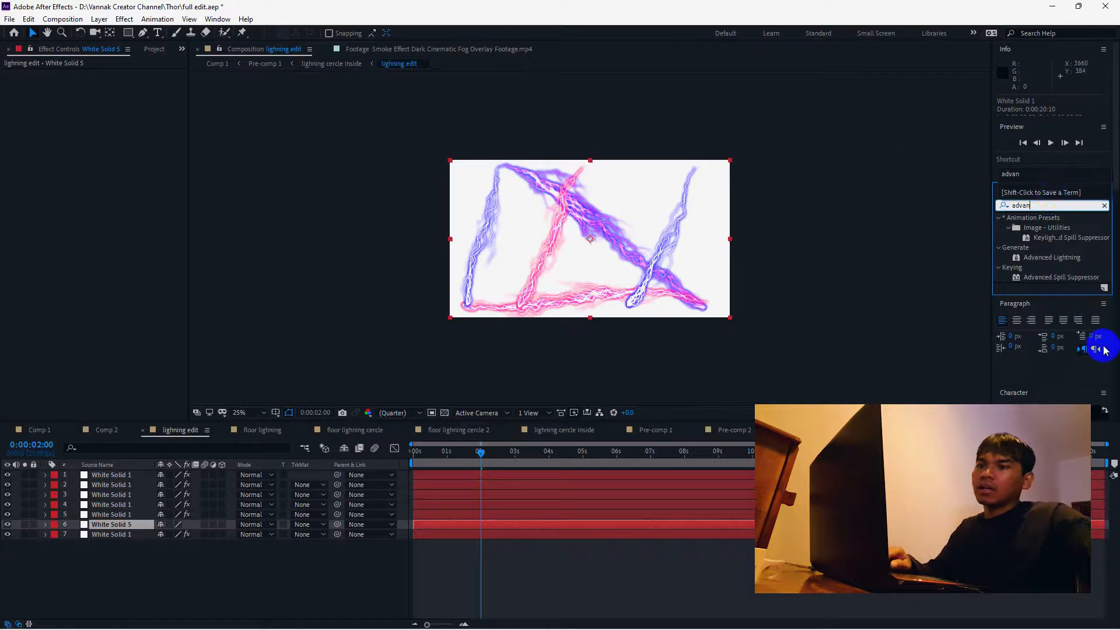
left_click_drag(1072, 260, 125, 540)
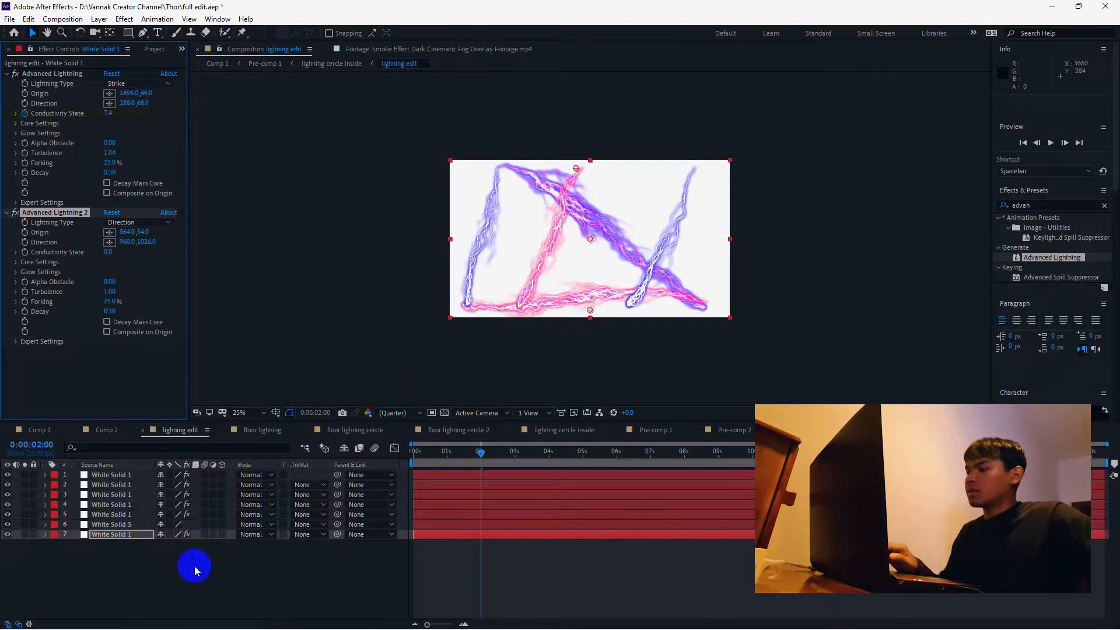
key("ctrl+z")
Step: Check the new White Solid 5 layer by switching its visibility off and on, and apply Advanced Lightning to it
left_click(119, 476)
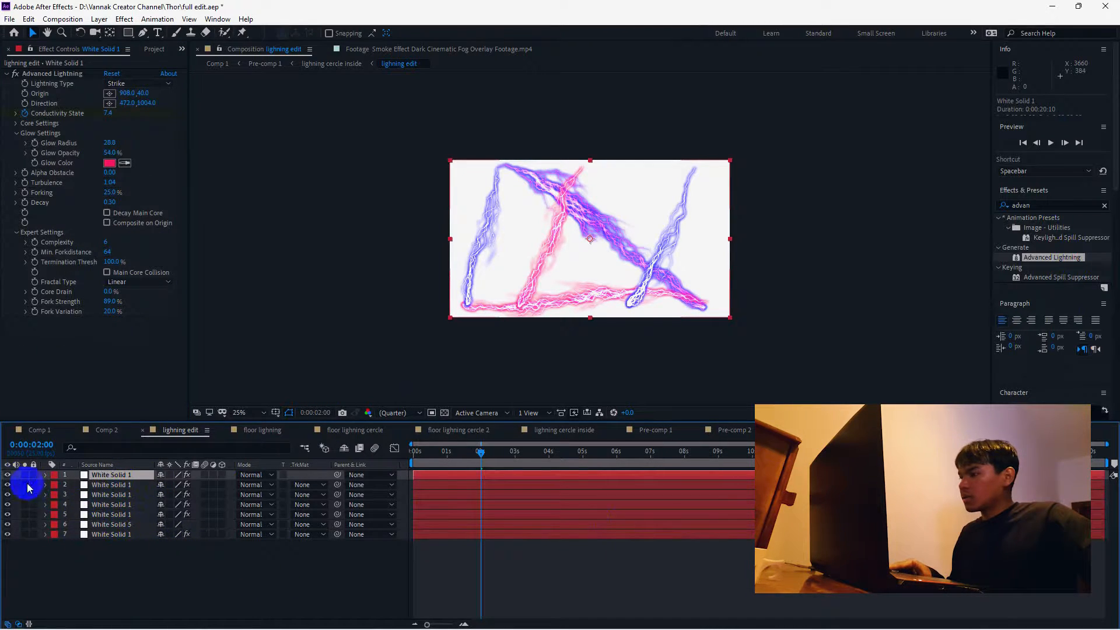
left_click(125, 525)
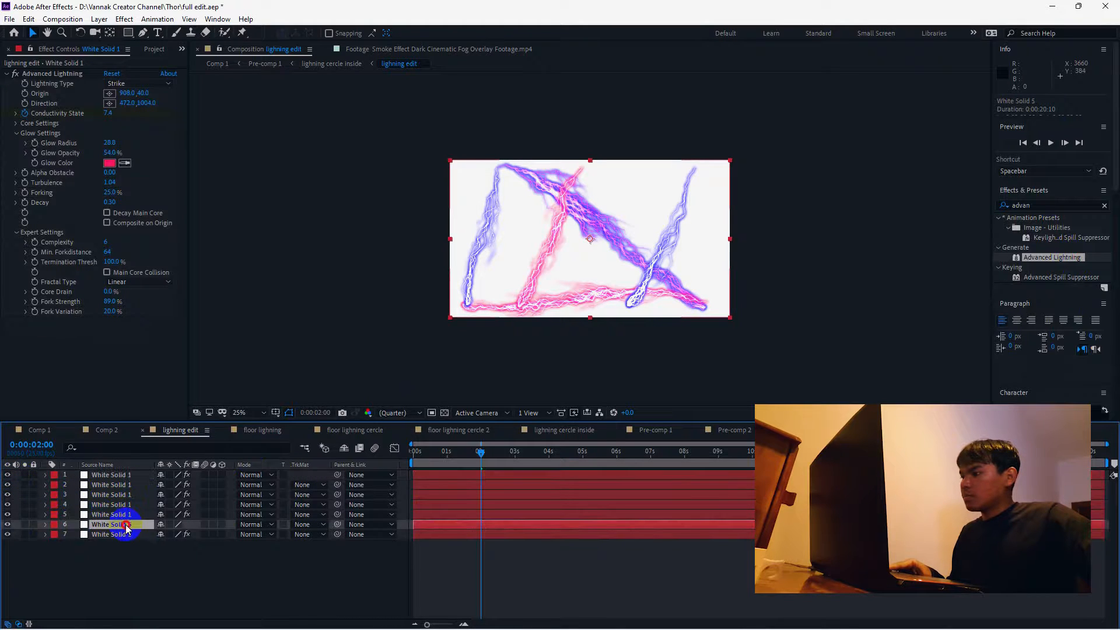
left_click(7, 525)
left_click(7, 525)
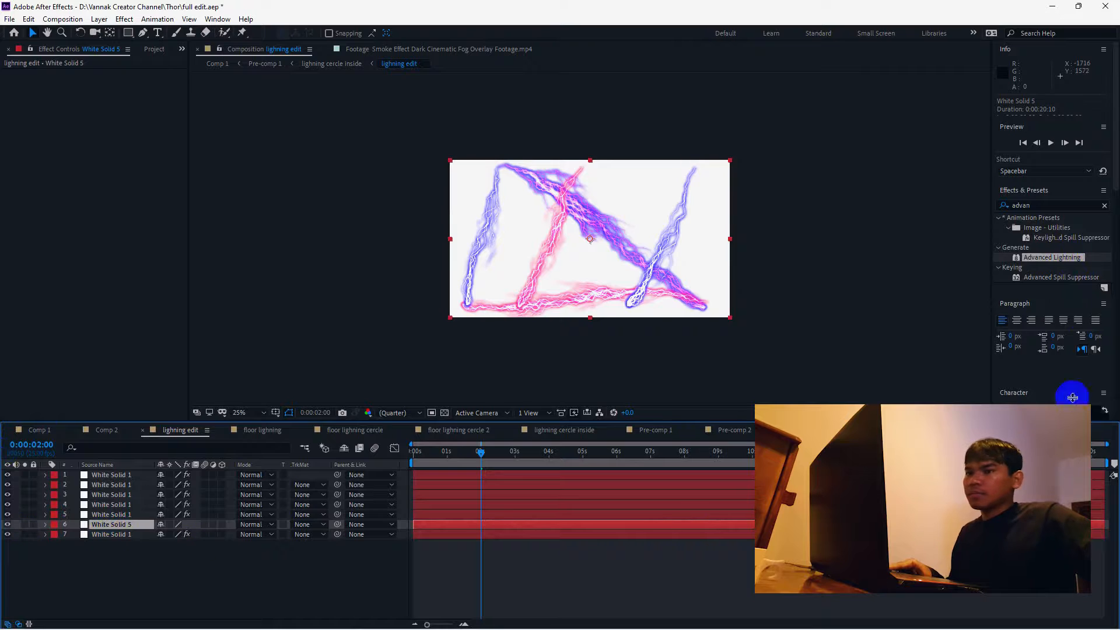
left_click_drag(1052, 258, 125, 525)
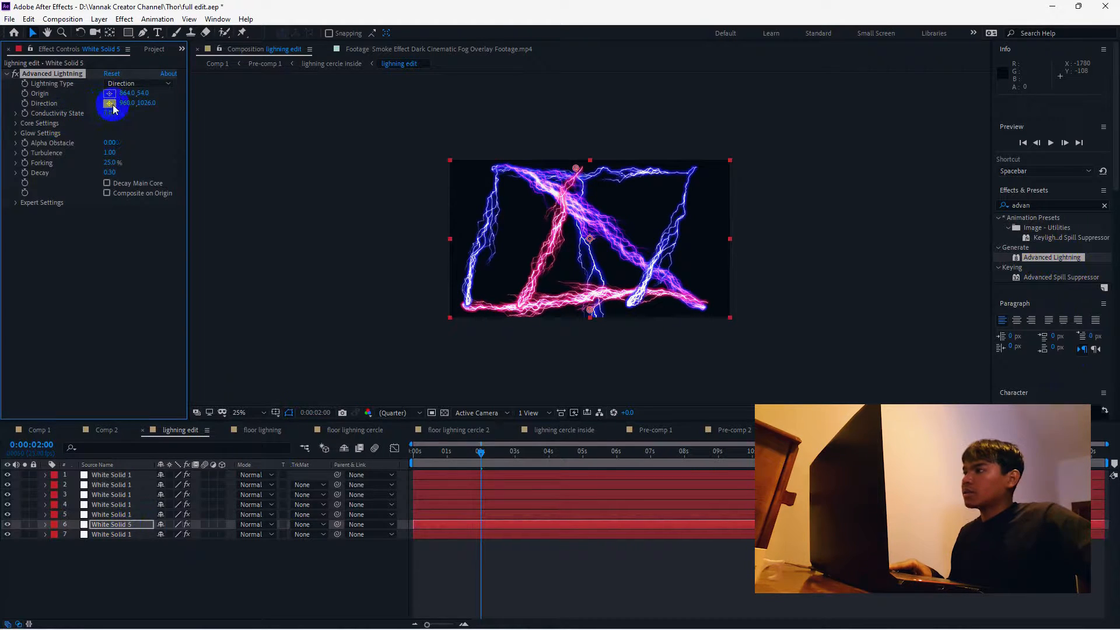
Step: Set the White Solid 5 lightning's Direction point to 96, 896 and its Conductivity State to 11.5
left_click_drag(115, 109, 464, 290)
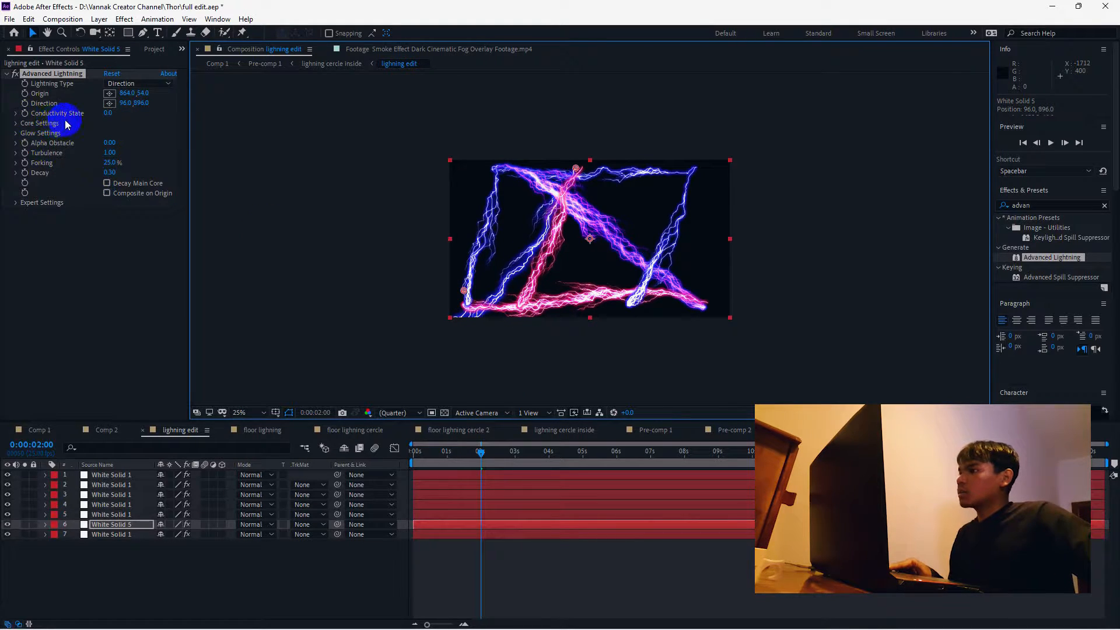
left_click_drag(116, 112, 178, 112)
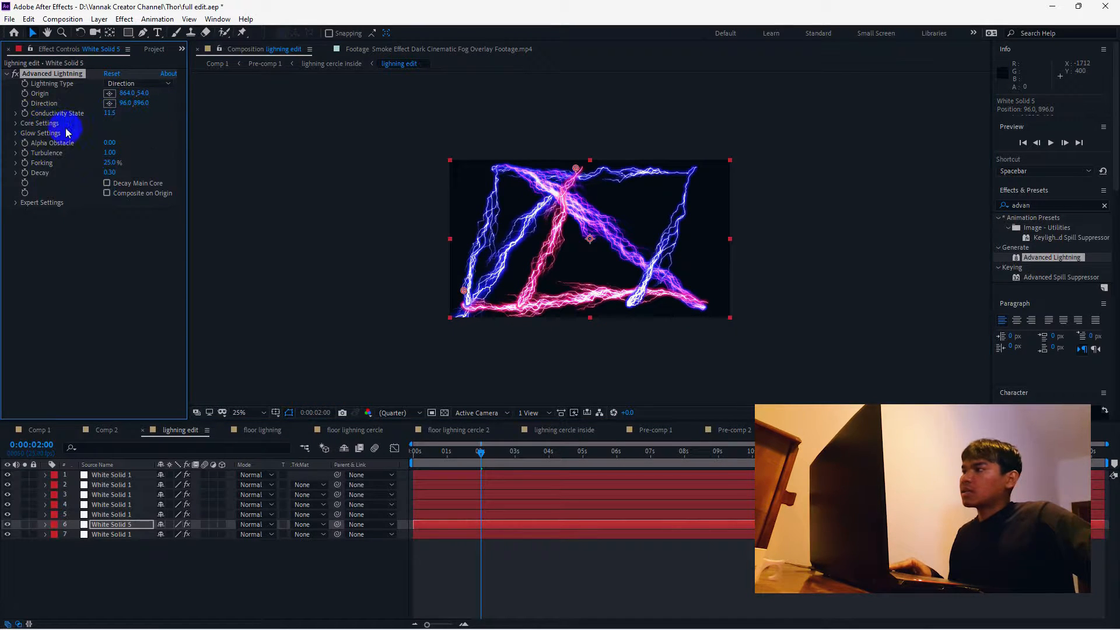
left_click(16, 113)
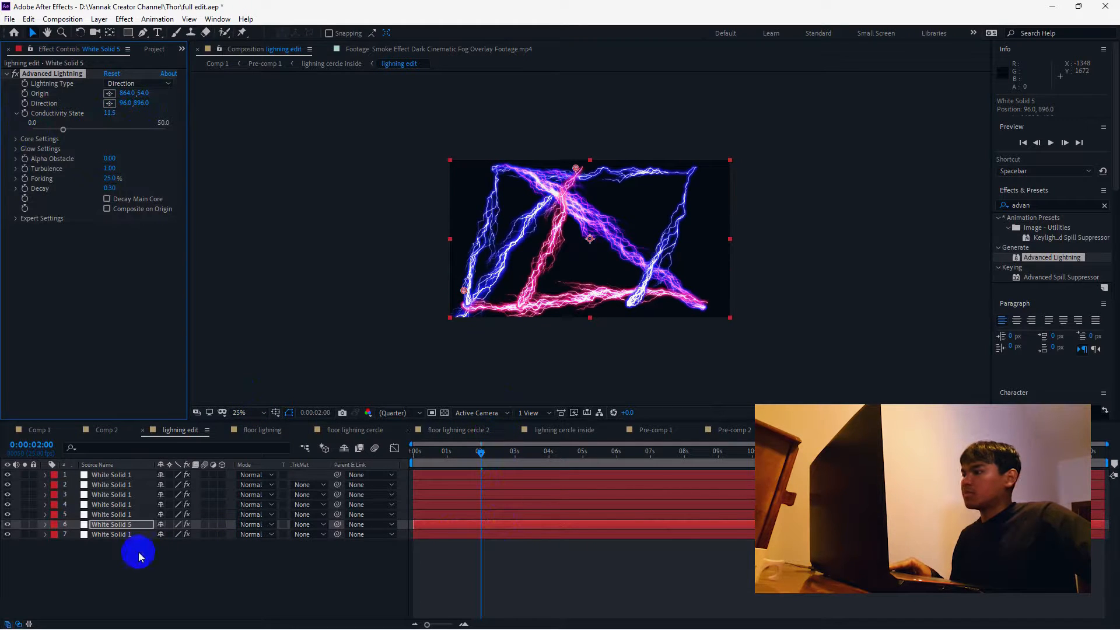
Step: Delete the White Solid 5 demonstration layer from the lighning edit composition
left_click(126, 529)
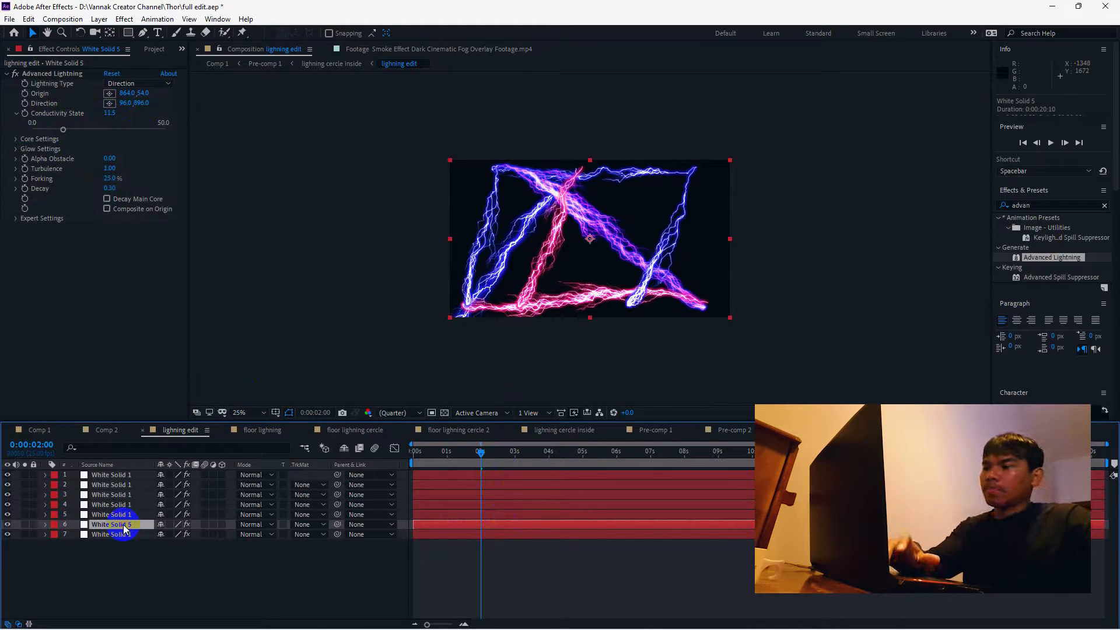
key("Delete")
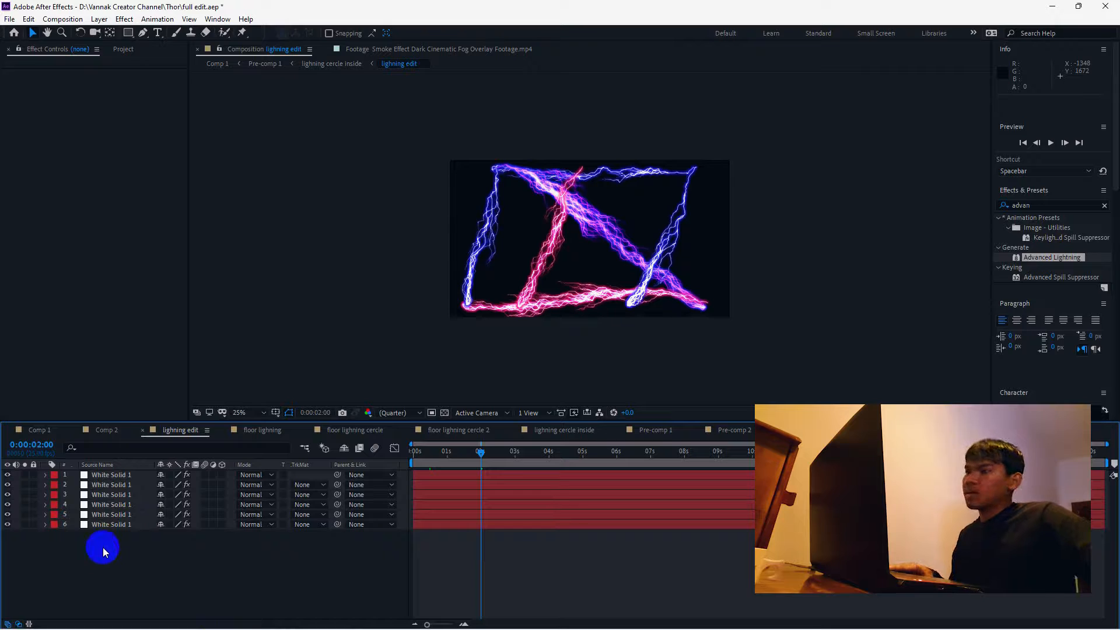
Step: Preview the lighning edit strikes at 0:00:04:06 and return to Comp 1
left_click_drag(492, 453, 558, 450)
left_click(602, 273)
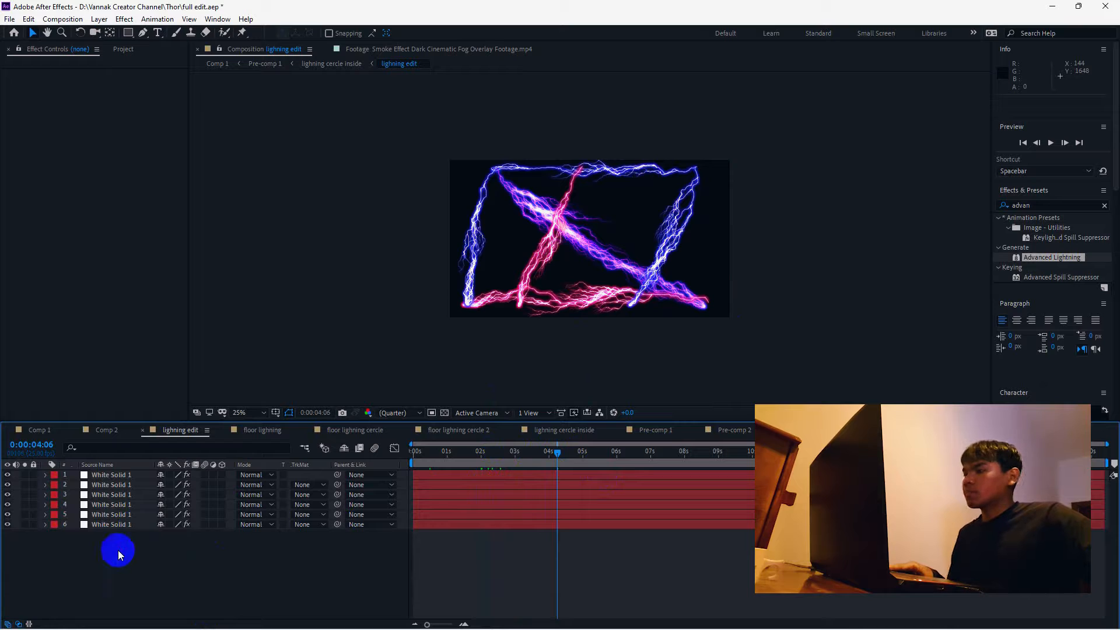
left_click(38, 430)
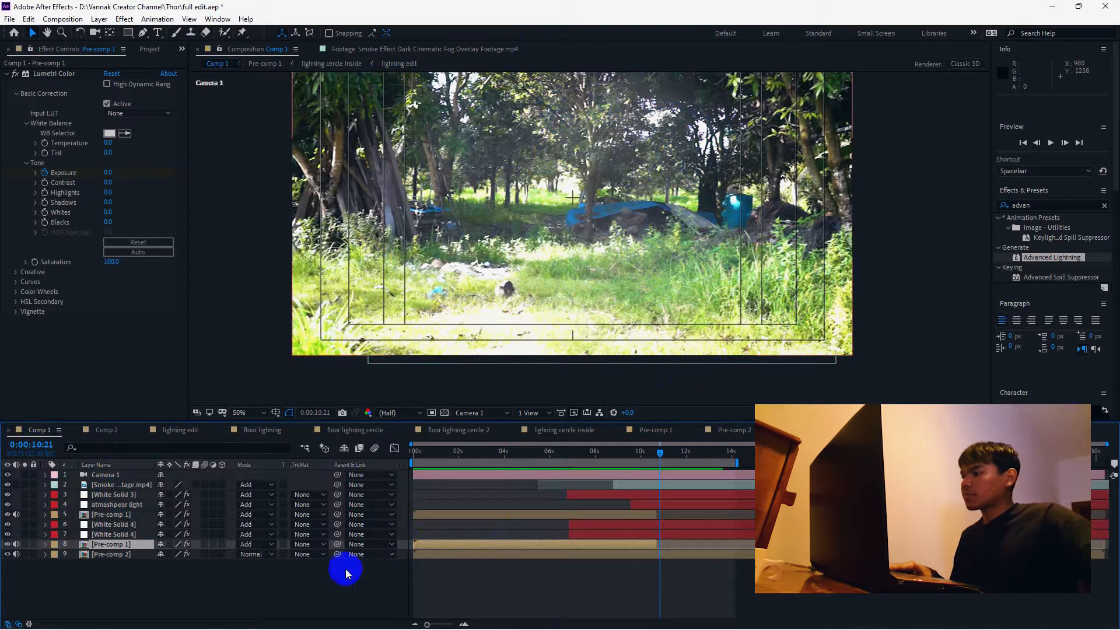
Step: Compare the sphere in Comp 1 at 0:00:08:07 with the upper Pre-comp 1 layer hidden and shown, leaving it visible
left_click(130, 514)
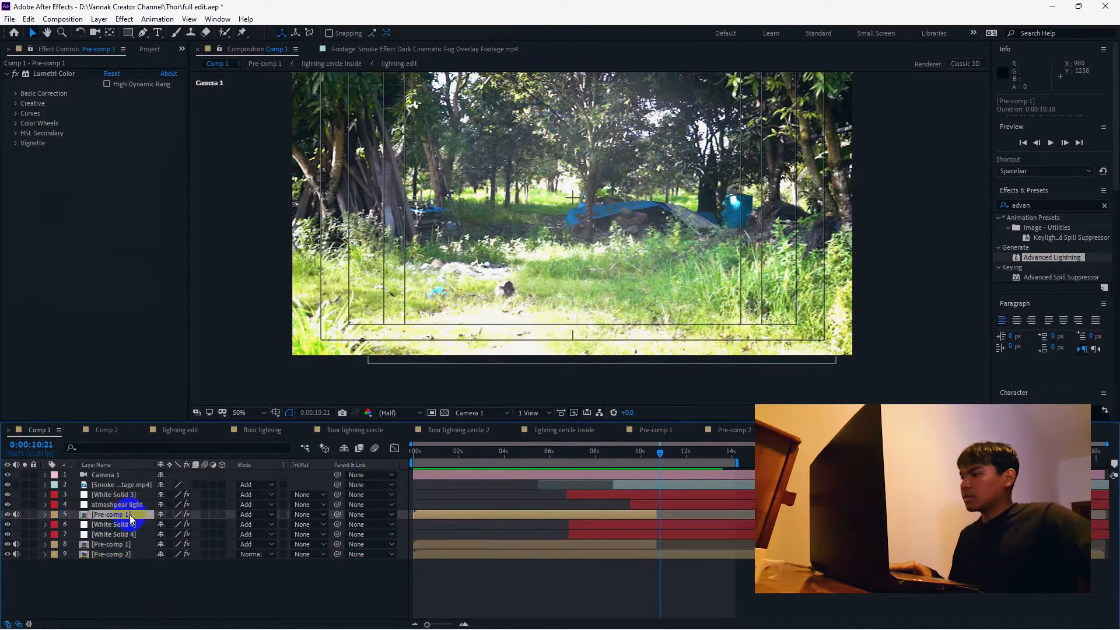
left_click(7, 515)
left_click(602, 452)
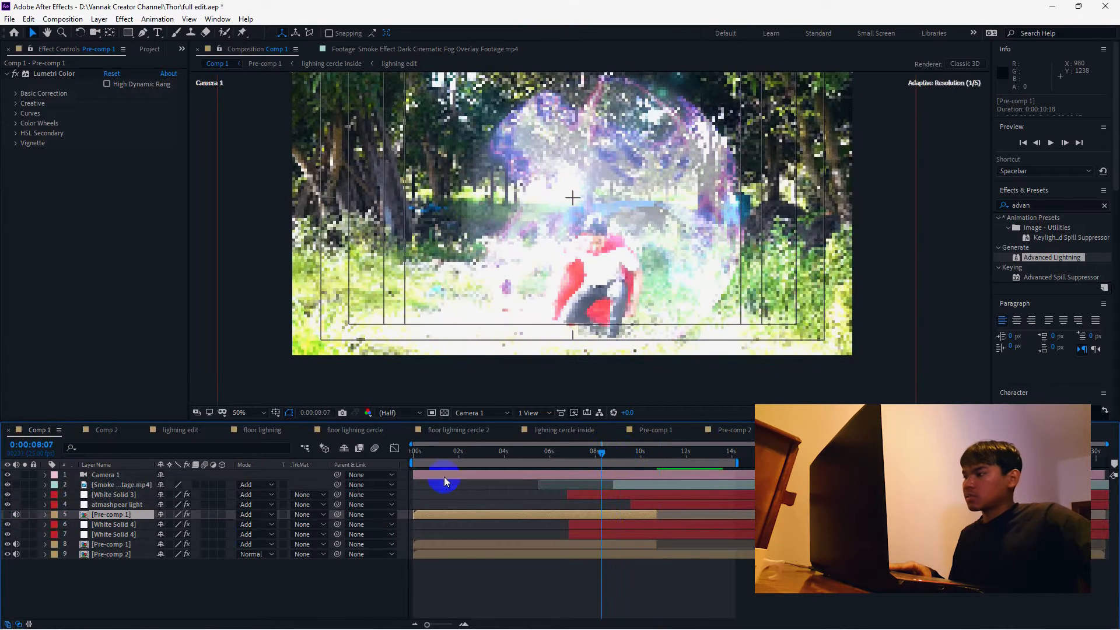
left_click(8, 515)
left_click(7, 515)
left_click(7, 515)
left_click(7, 515)
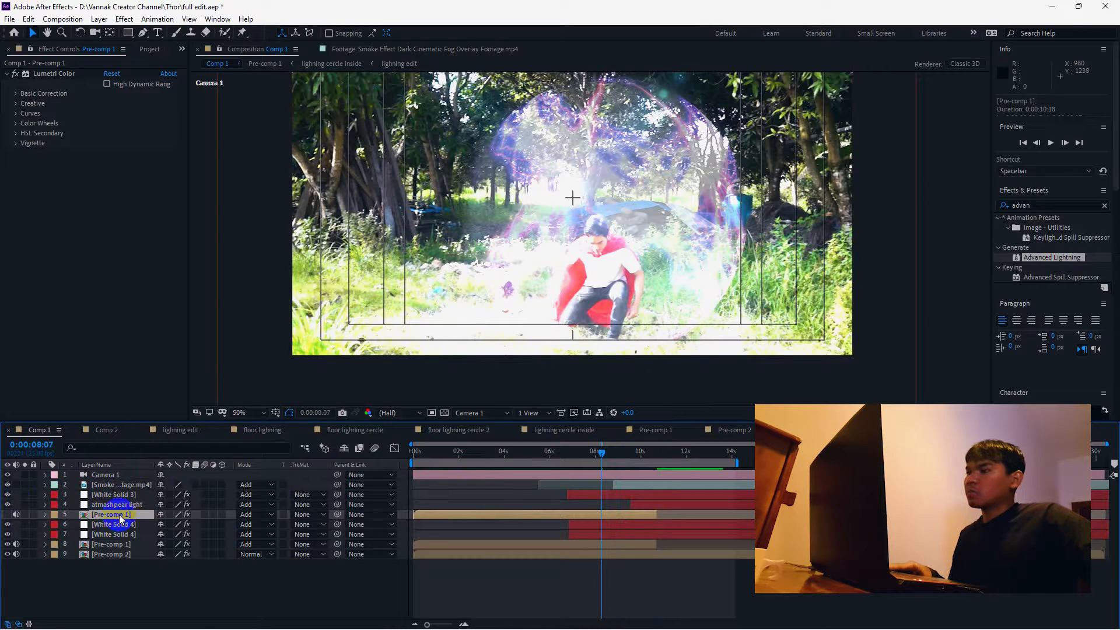
left_click(8, 515)
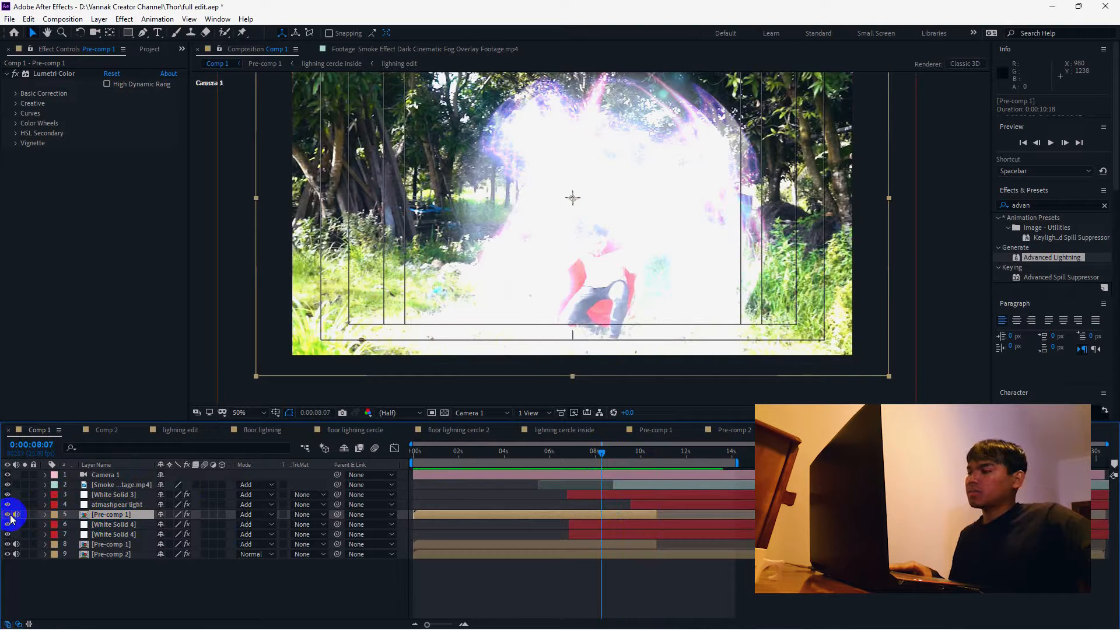
left_click(7, 515)
left_click(7, 515)
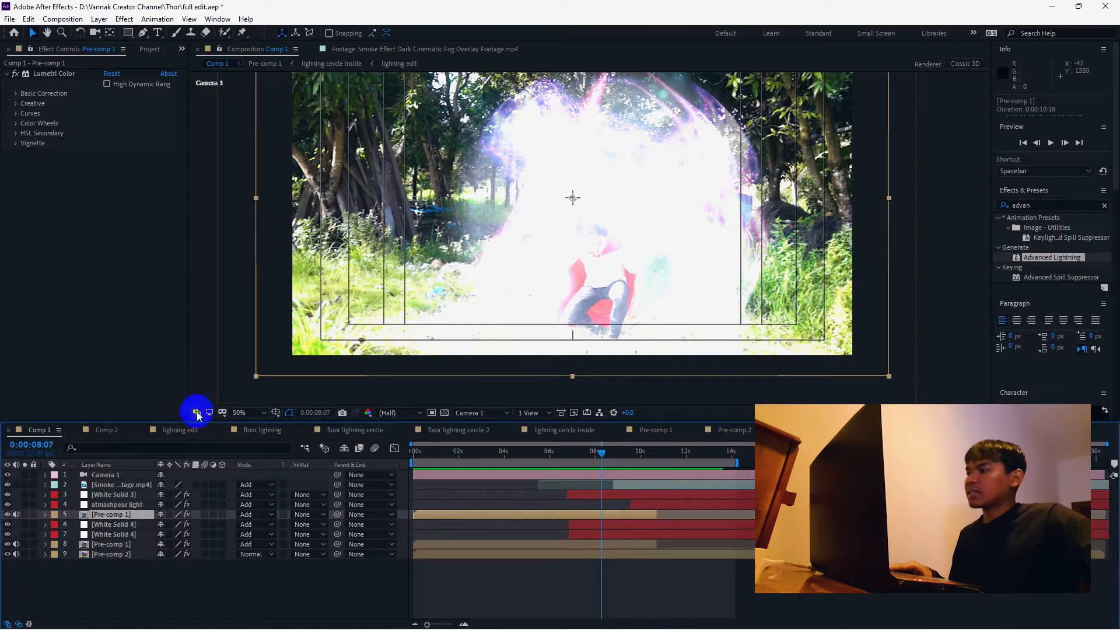
left_click(8, 515)
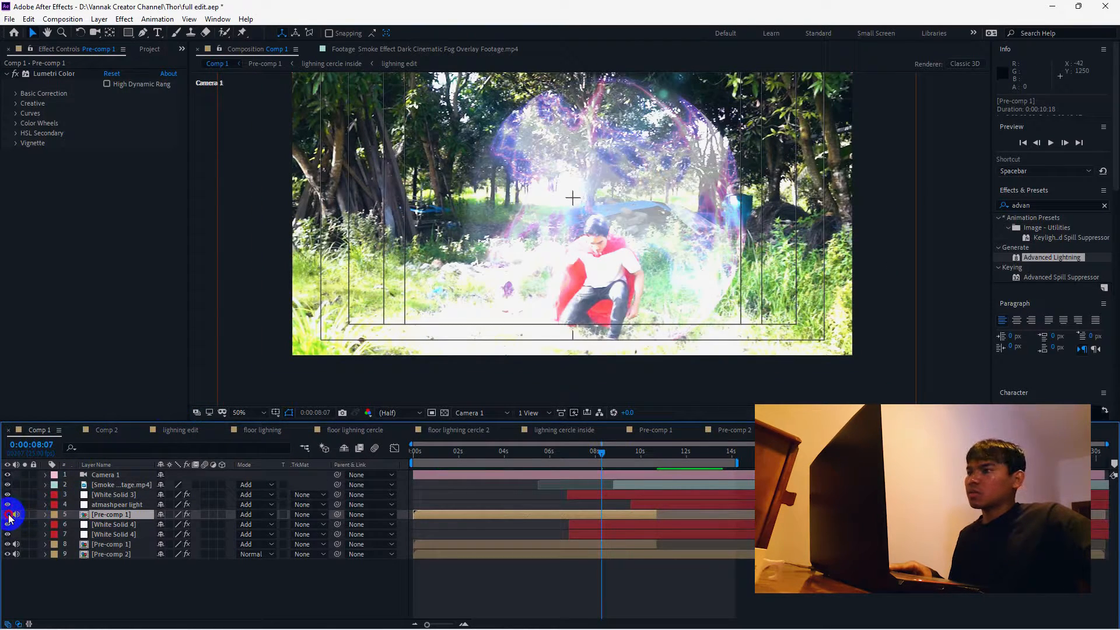
left_click(8, 515)
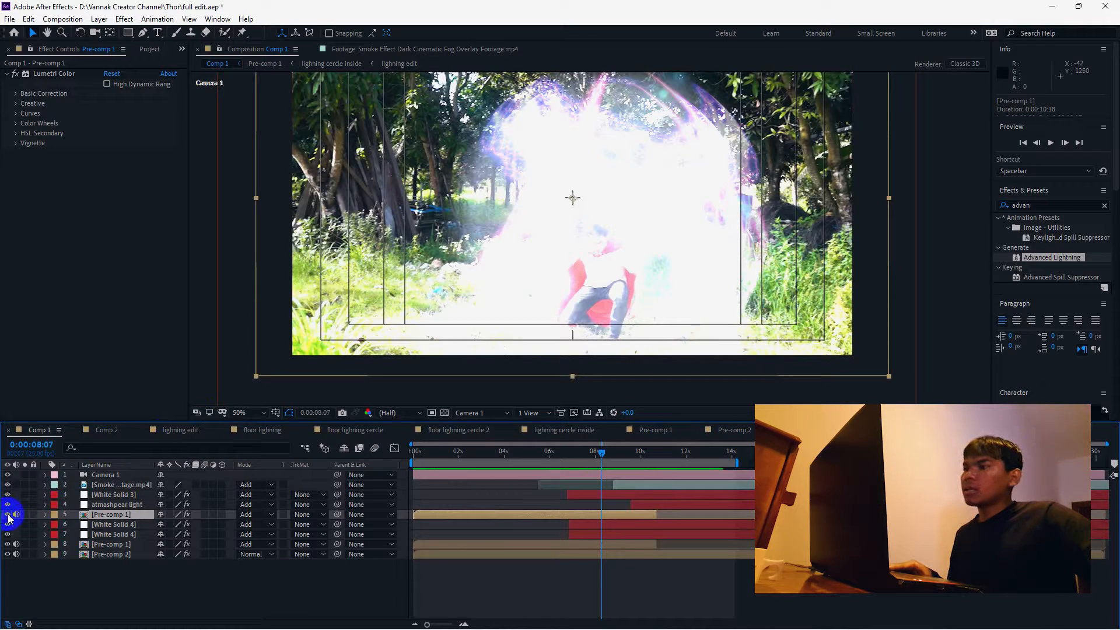
left_click(8, 515)
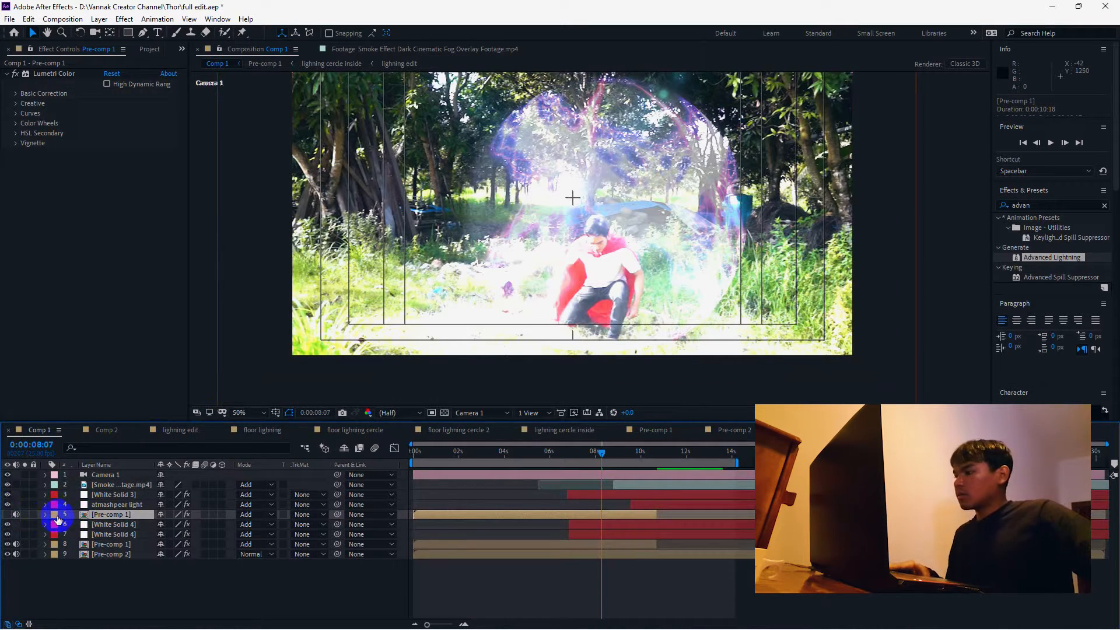
left_click(8, 515)
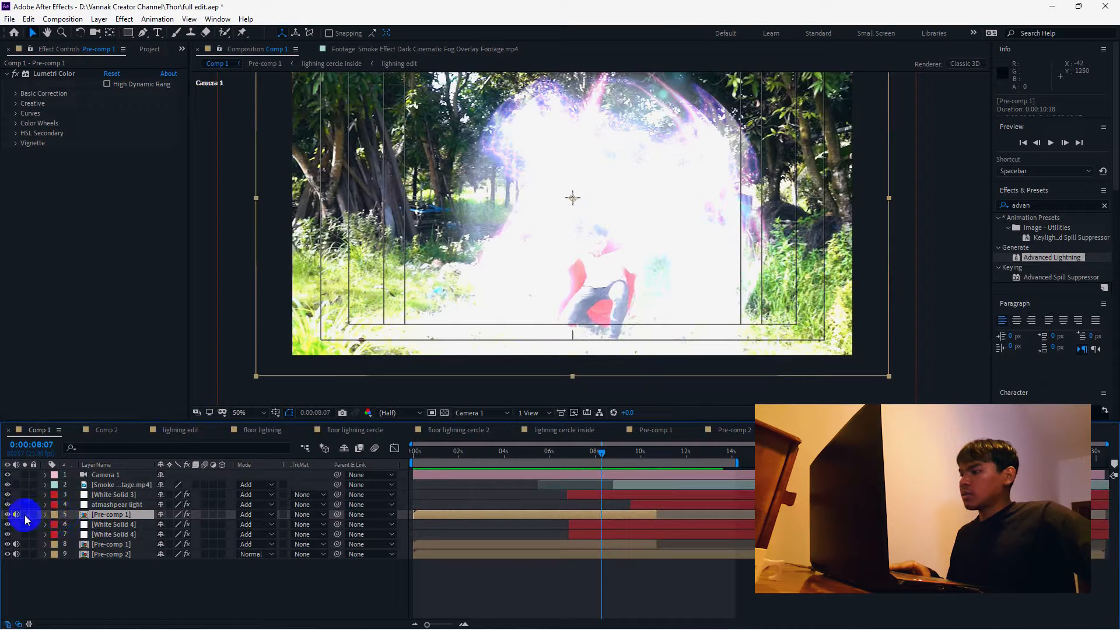
Step: Raise the Optical Flares Brightness of the atmashpear light layer to 1500 at 0:00:09:17
left_click(87, 505)
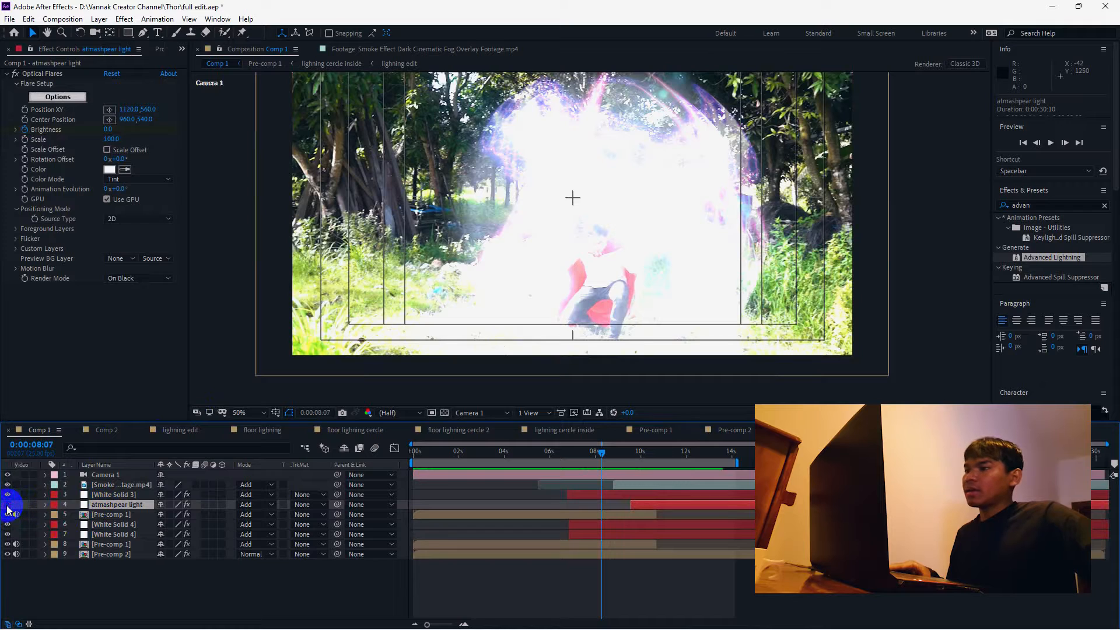
left_click_drag(602, 454, 633, 458)
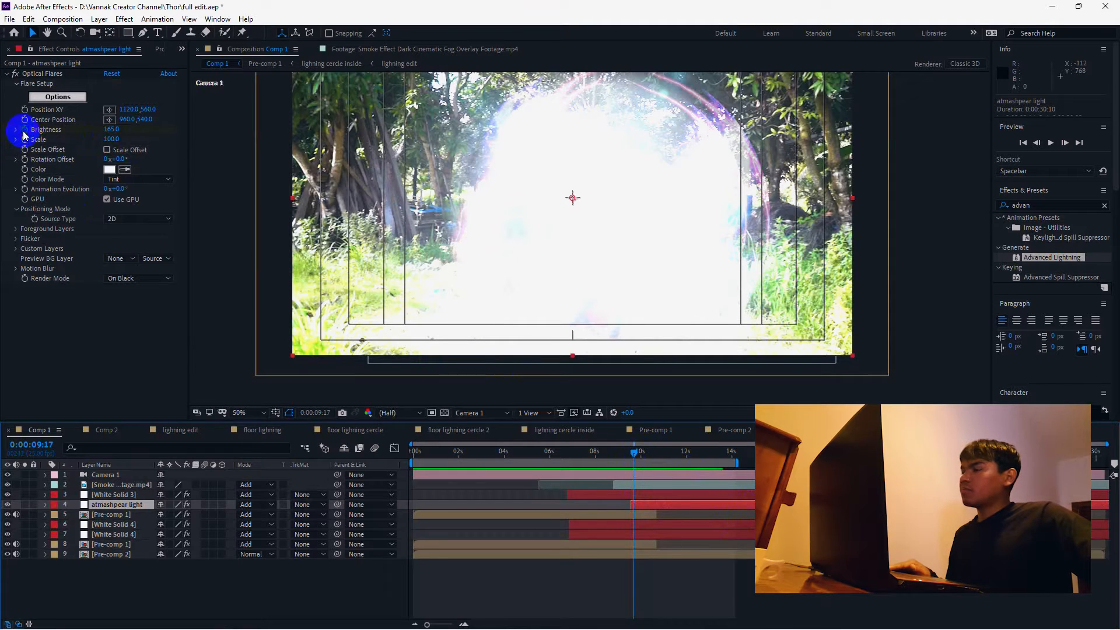
left_click_drag(118, 126, 1000, 120)
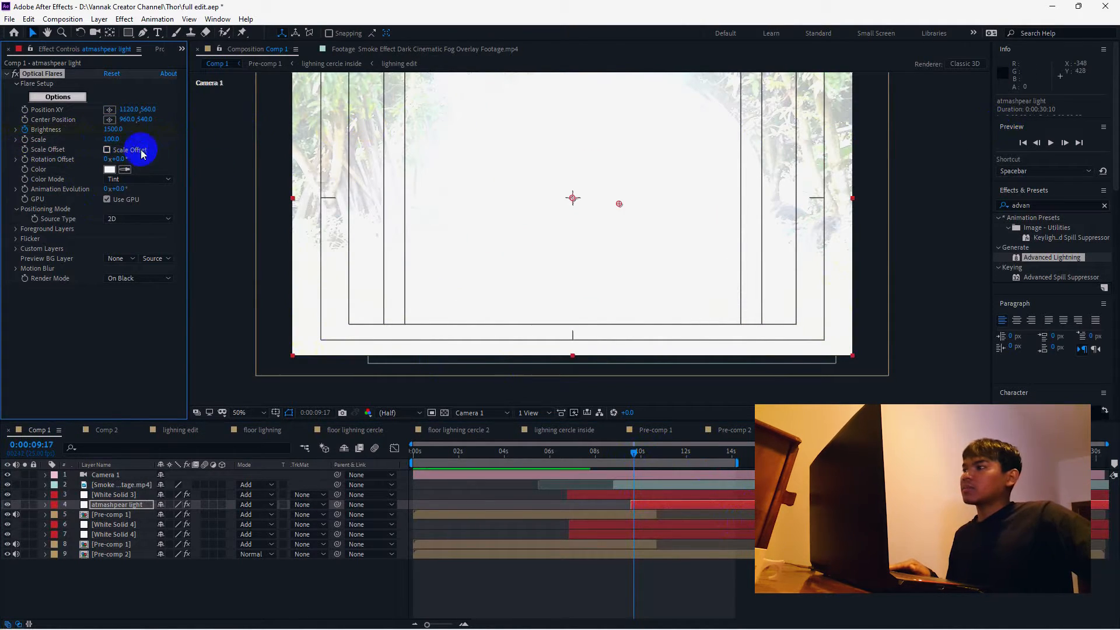
Step: Try a Brightness of 410 on the atmashpear light flare and undo that change
left_click(112, 129)
type("410")
key("Return")
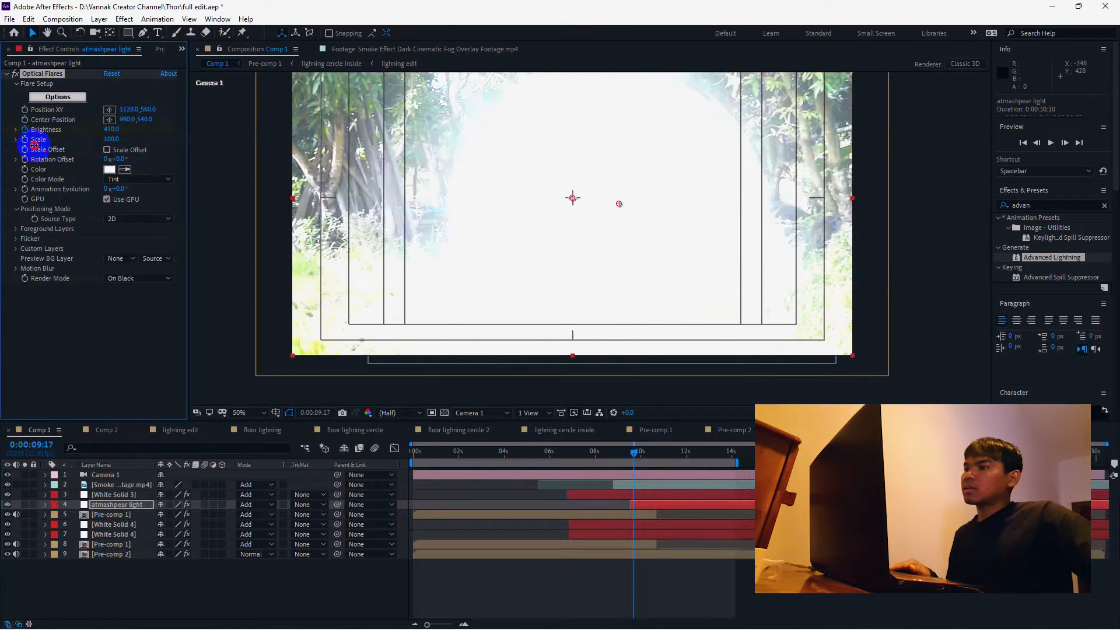
key("ctrl+z")
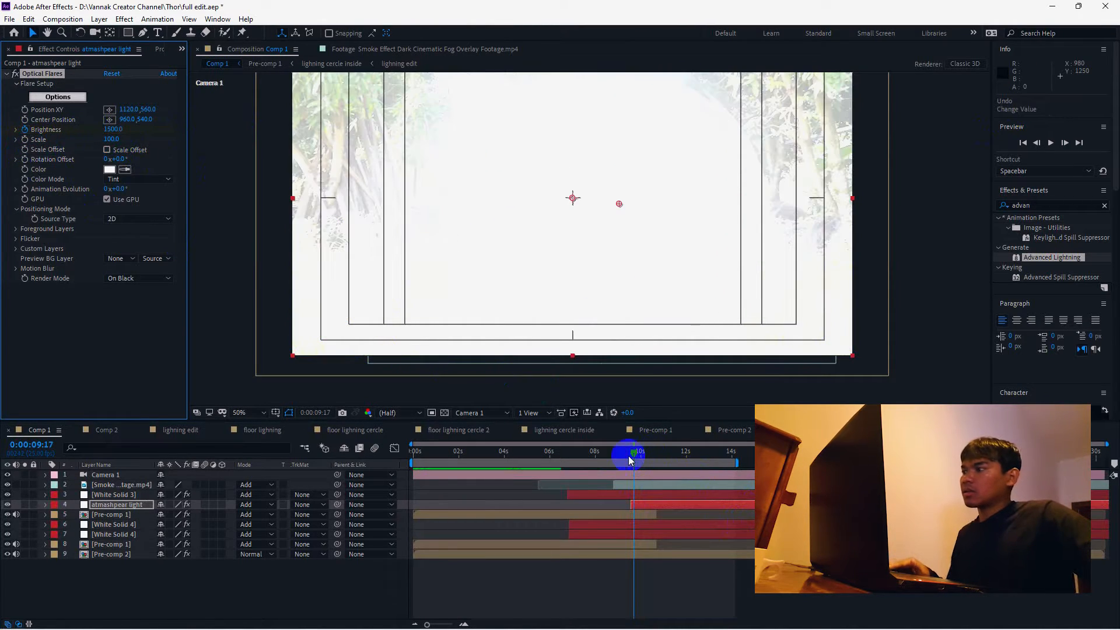
Step: Review the Comp 1 scene at 0:00:15:08, 0:00:12:20 and 0:00:11:02 to examine what follows the flash
left_click_drag(630, 456, 761, 495)
scroll(800, 316, "down", 6)
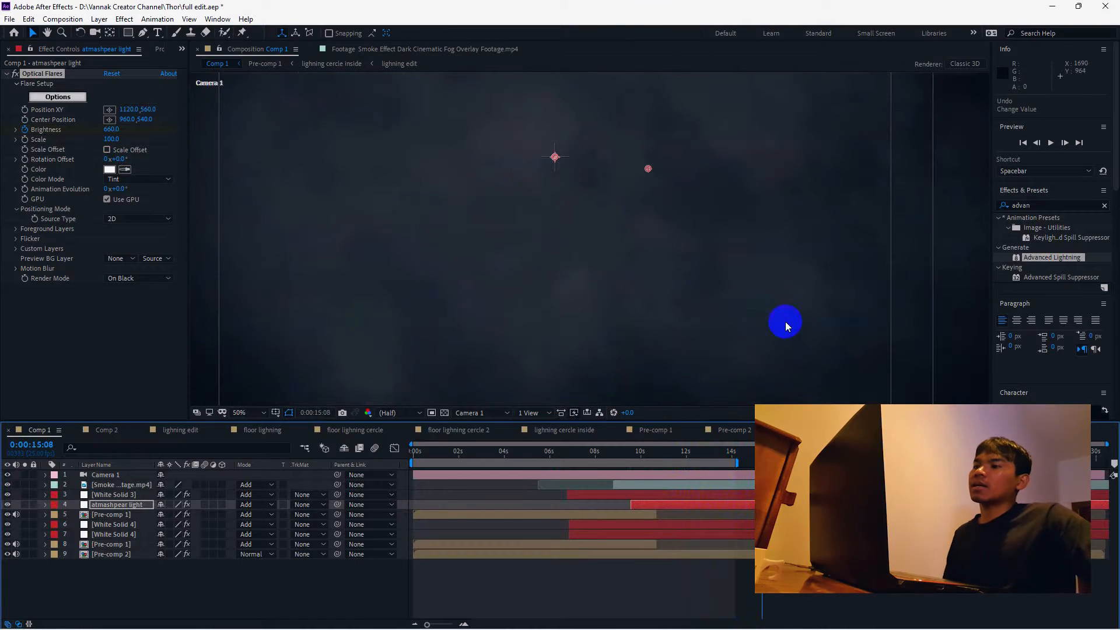
left_click_drag(750, 456, 706, 457)
scroll(584, 222, "up", 4)
scroll(629, 207, "up", 2)
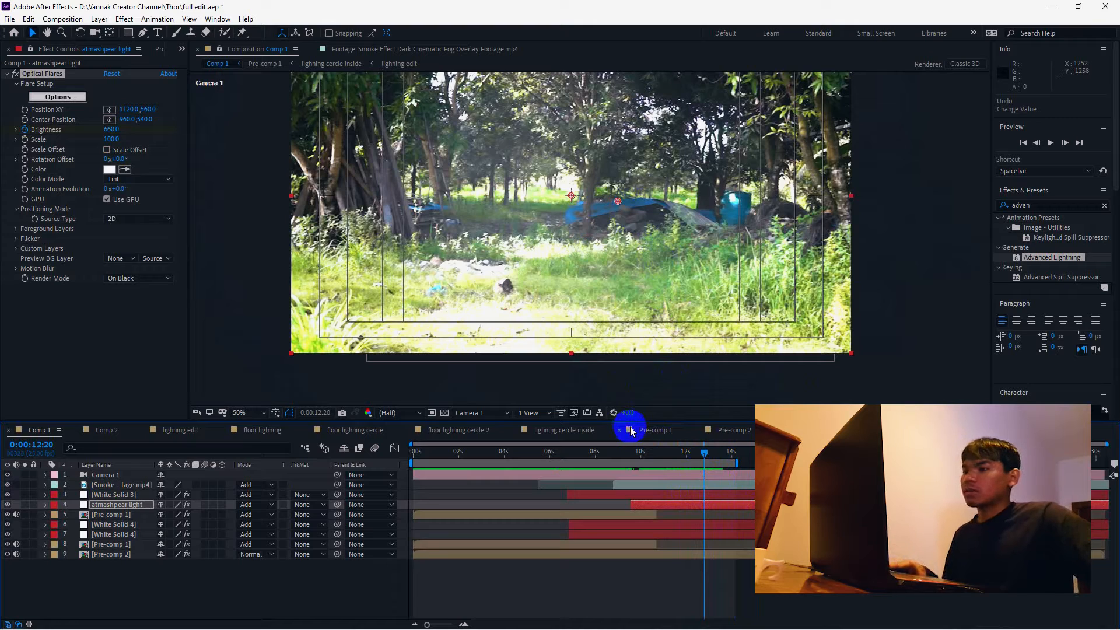
left_click_drag(675, 459, 667, 481)
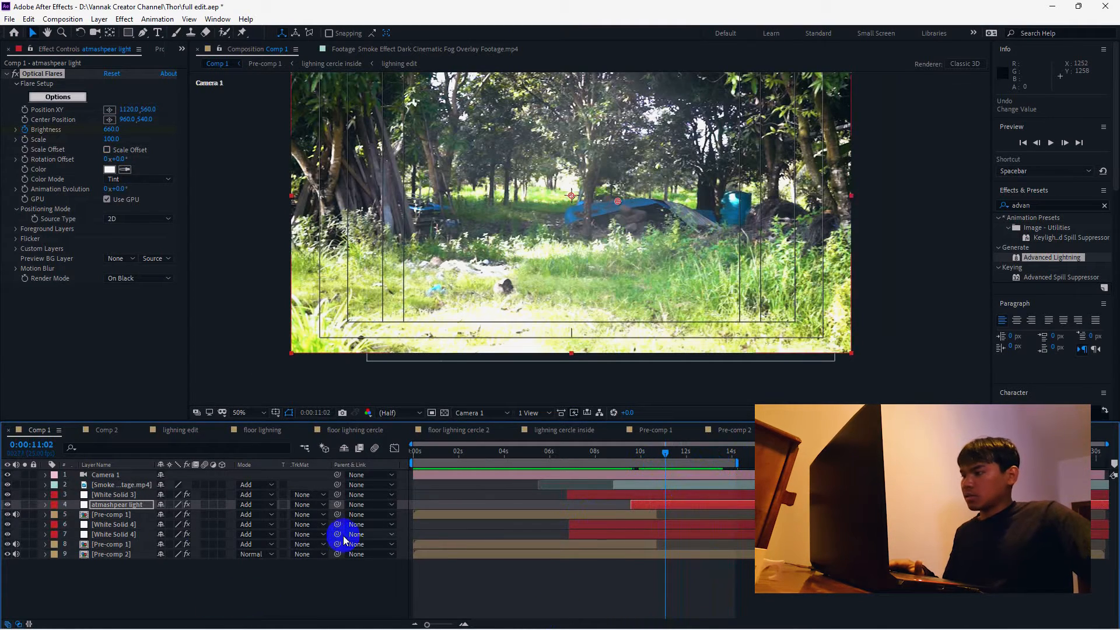
Step: Select the upper Pre-comp 1 layer and scrub across its end from 0:00:10:14 to about 0:00:11:08 to examine the transition
left_click(116, 515)
left_click_drag(667, 456, 654, 458)
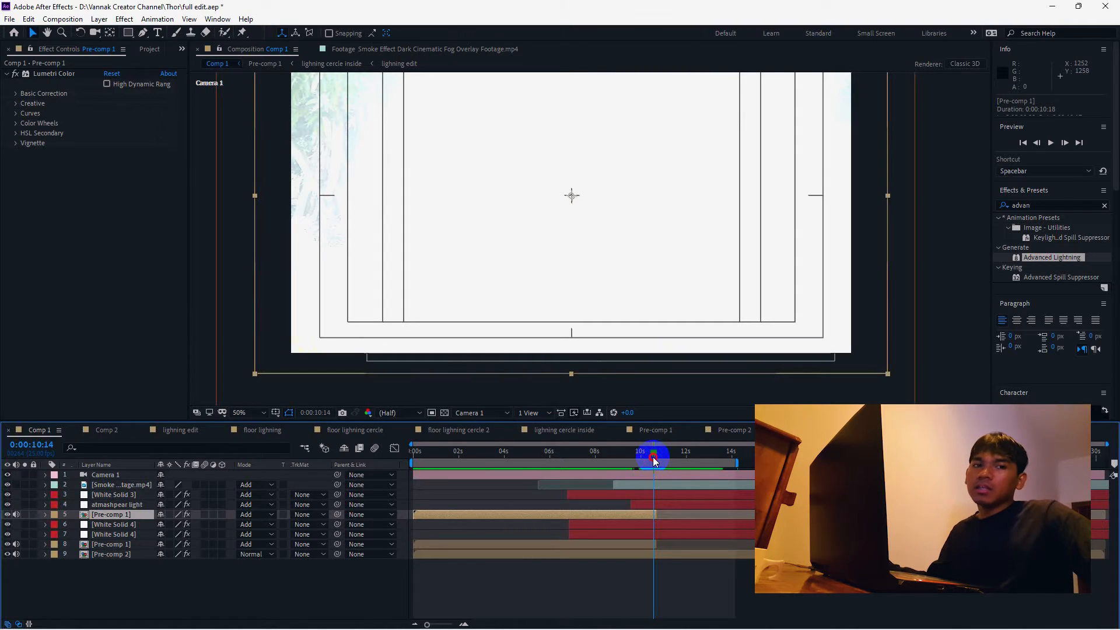
left_click_drag(654, 461, 662, 461)
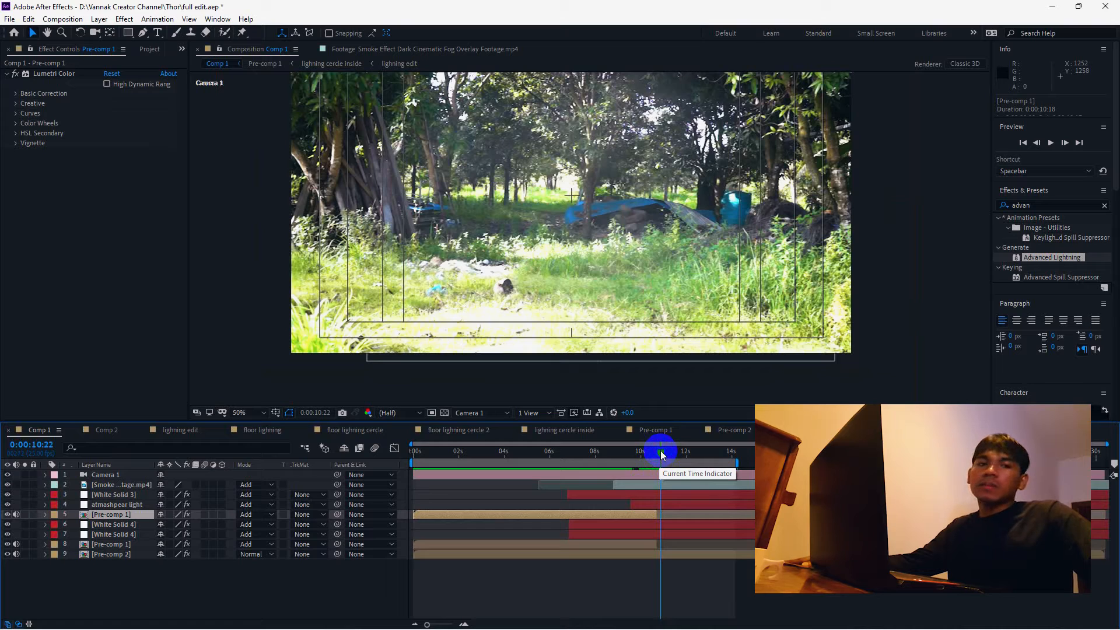
left_click_drag(662, 454, 672, 456)
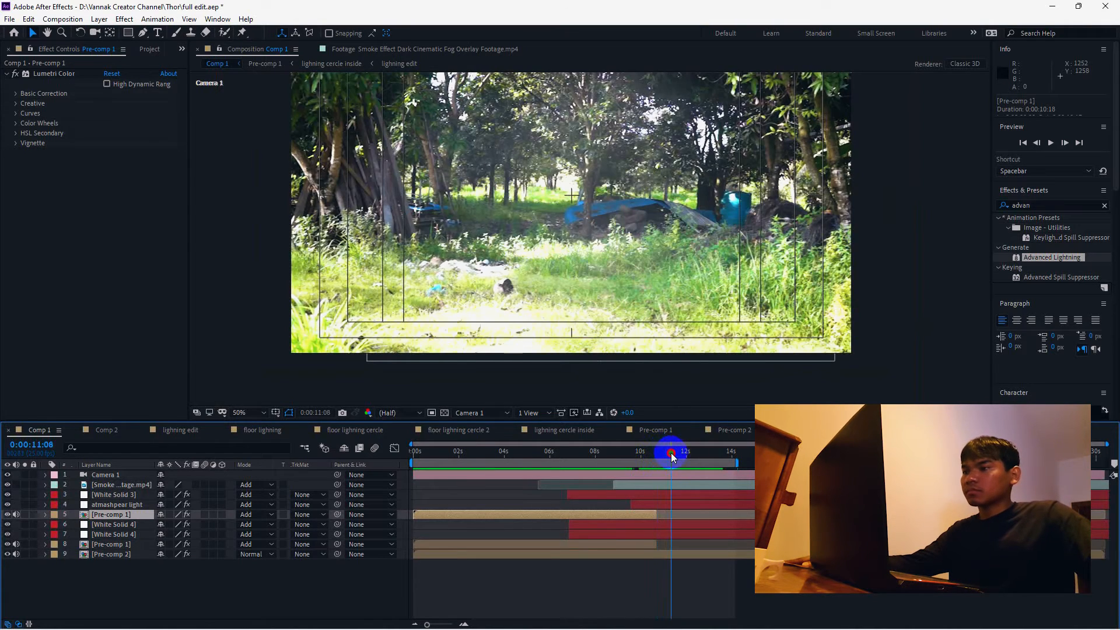